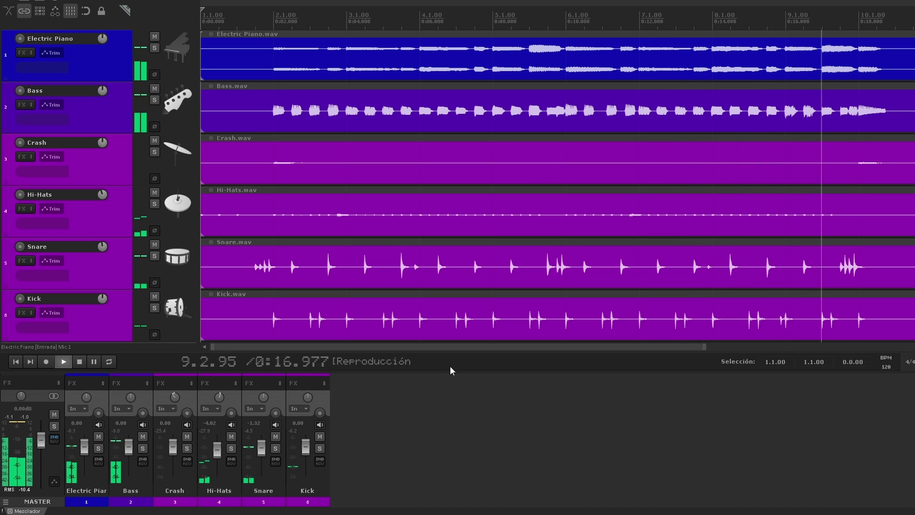
Step: Play short passages of the mix from bars 5, 8 and 6 to hear the electric piano and bass parts
key(space)
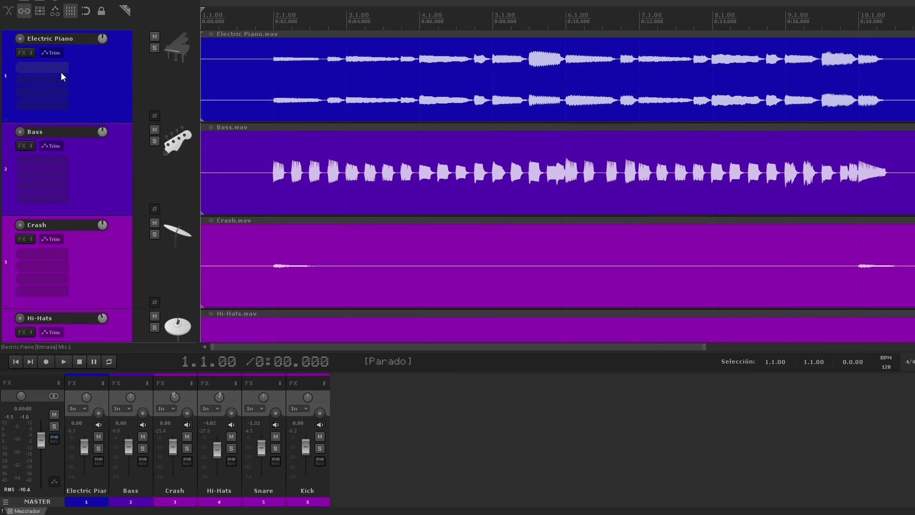
click(493, 48)
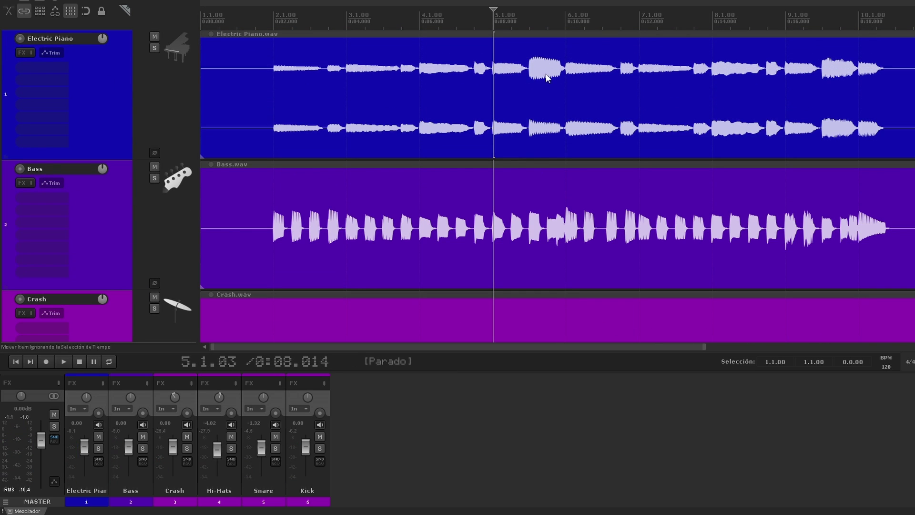
key(space)
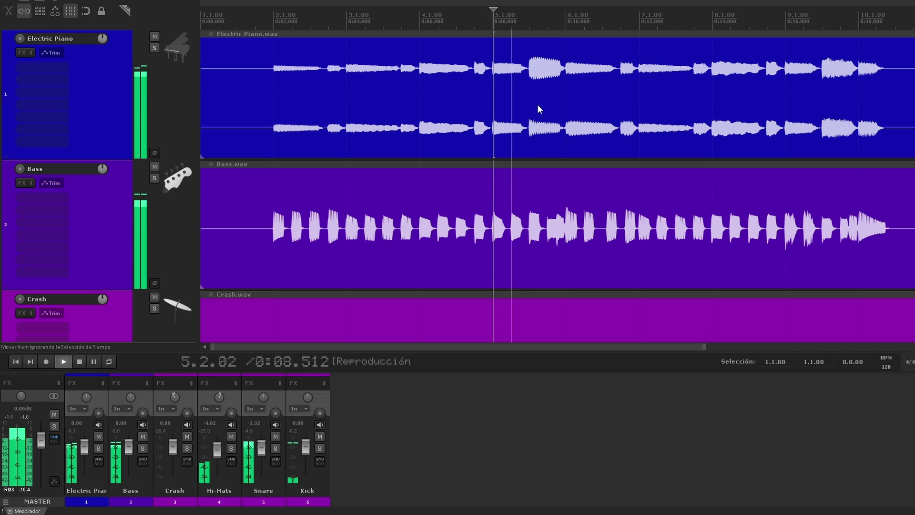
key(space)
click(750, 201)
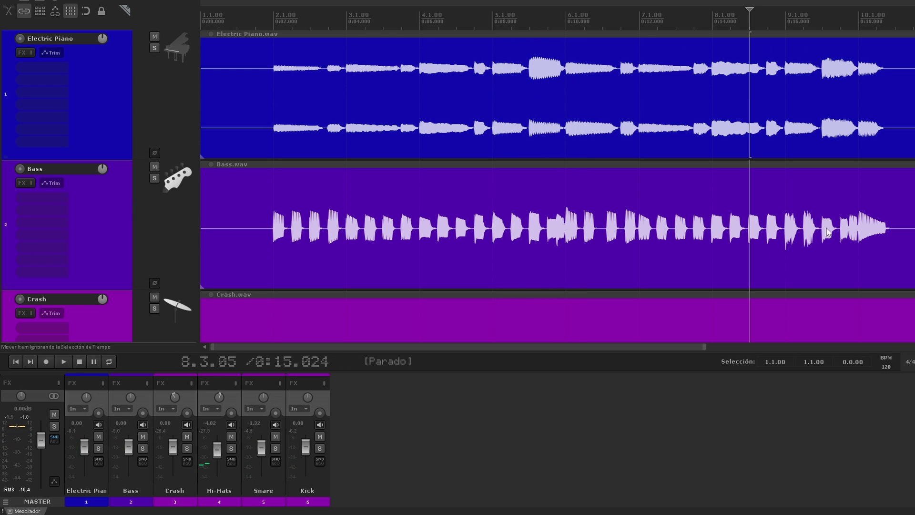
key(space)
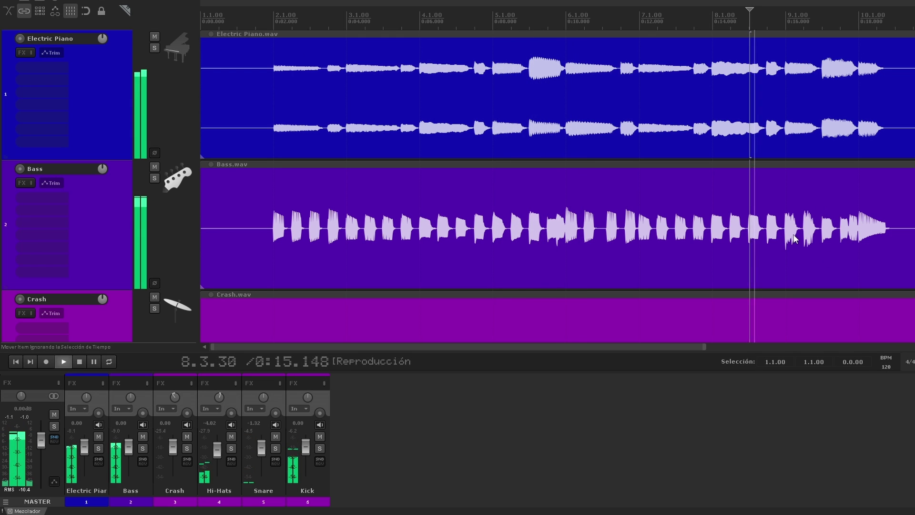
key(space)
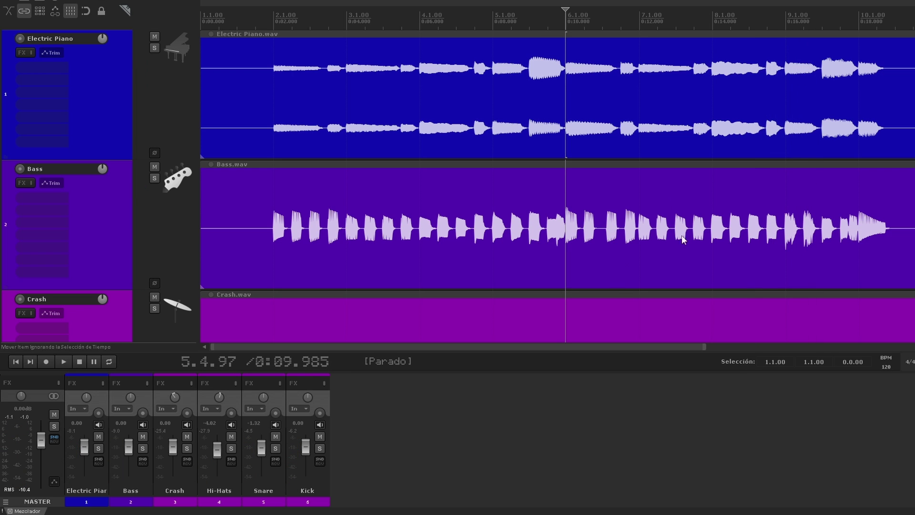
key(space)
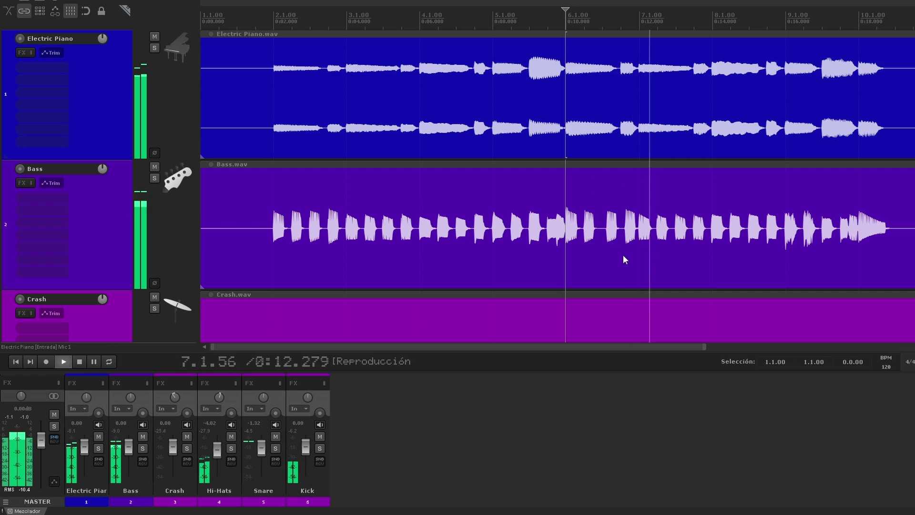
key(space)
Step: Solo the electric piano track and replace the chord at 5.3 with a copy of the chord at 9.3
double_click(30, 97)
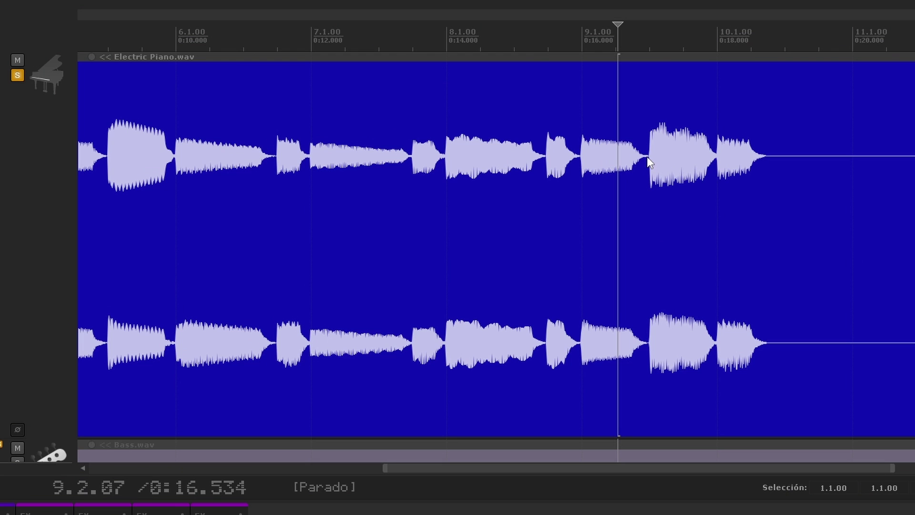
drag(647, 157, 719, 171)
drag(691, 199, 141, 191)
key(z)
drag(625, 198, 620, 202)
drag(245, 202, 248, 203)
Step: Play the edited electric piano passage around 5.3 in solo, unsolo the track, and listen to it with the full mix
key(space)
key(z)
drag(422, 464, 459, 469)
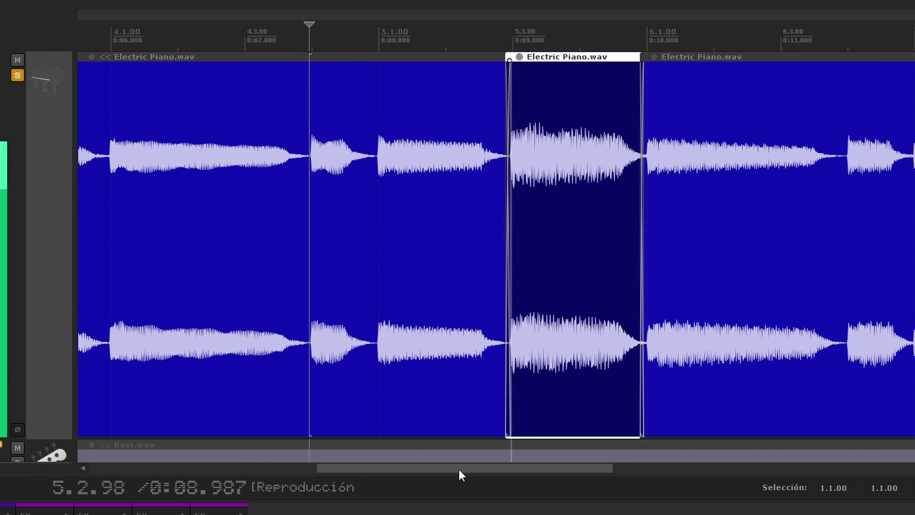
key(space)
key(space)
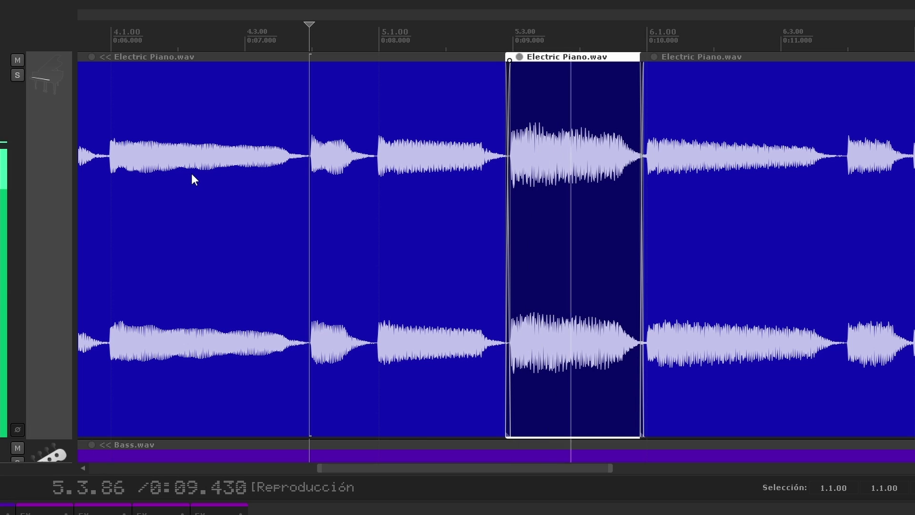
key(space)
Step: Open Dynamic Split for the Bass item and make it split when the gate opens instead of at transients
scroll(192, 175, down, 5)
scroll(605, 243, down, 5)
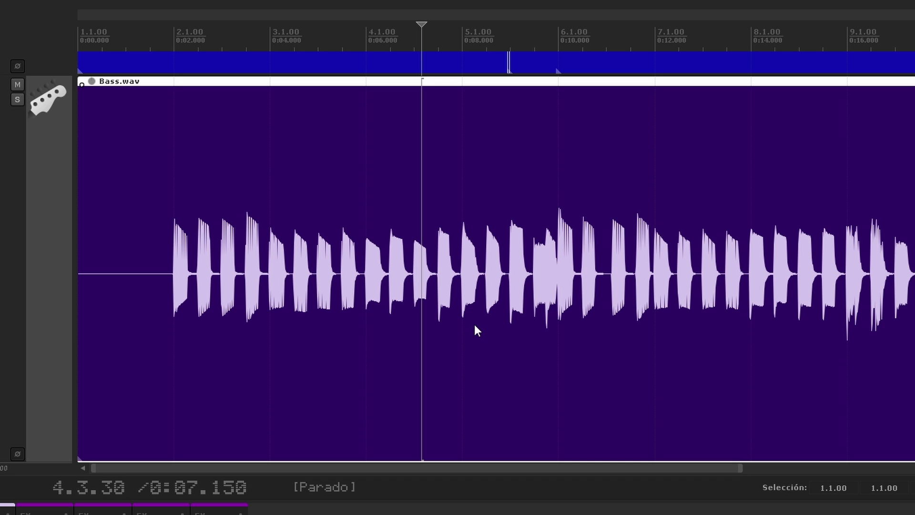
key(d)
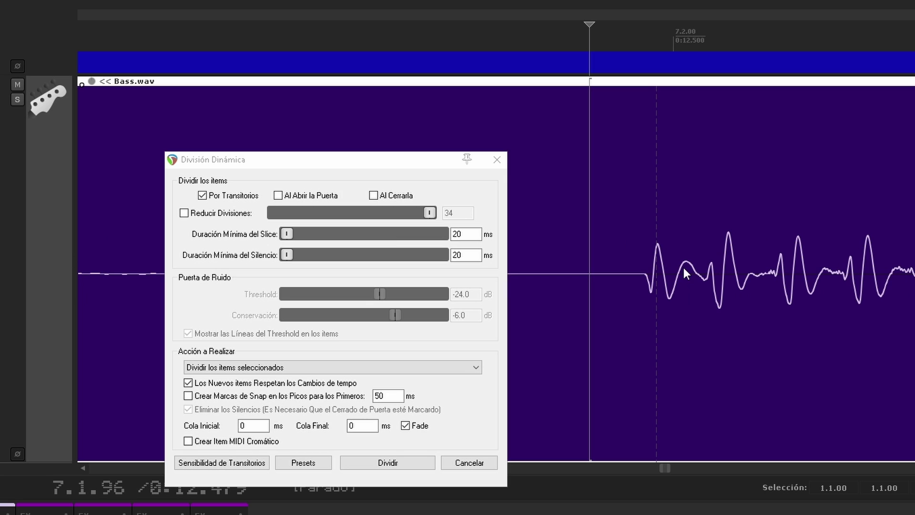
scroll(662, 295, down, 10)
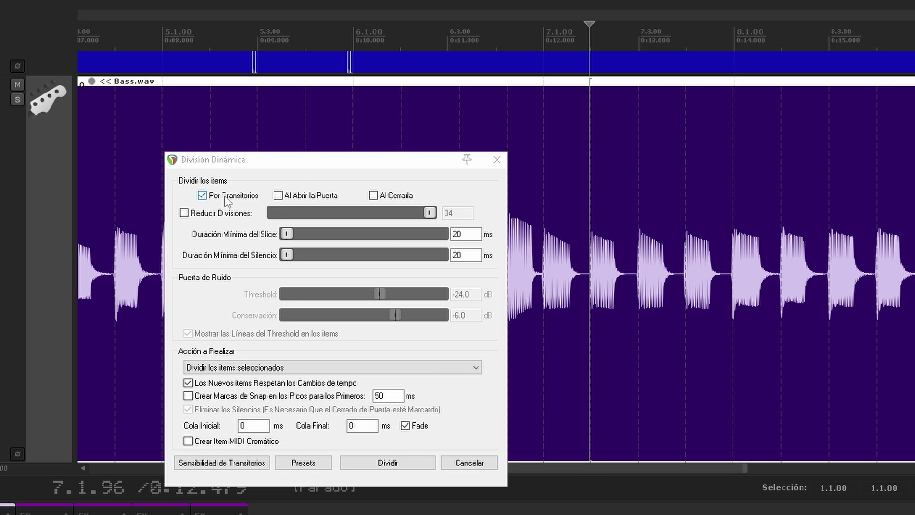
click(225, 196)
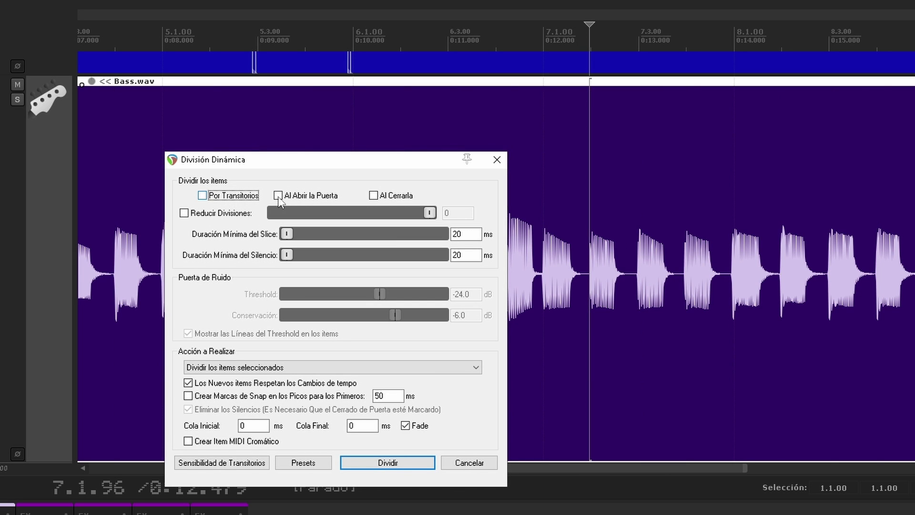
click(305, 202)
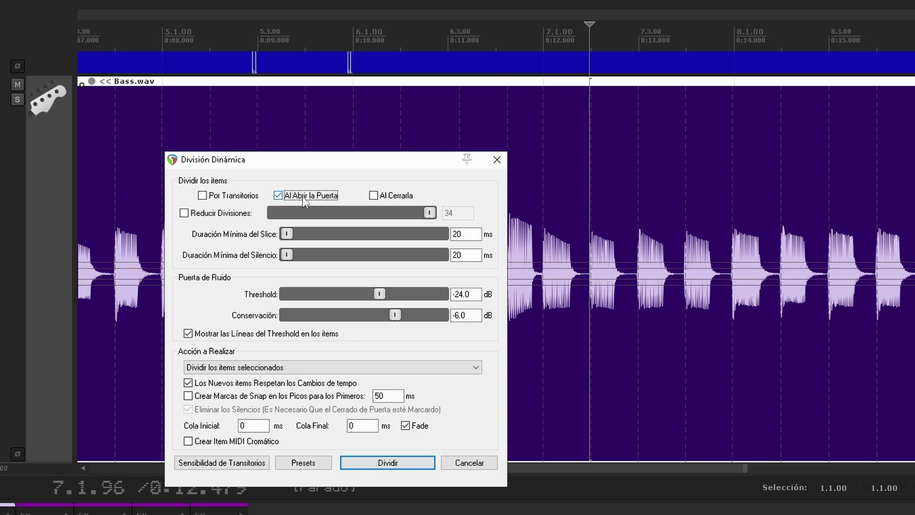
Step: Also split the Bass item when the gate closes and keep the removal of silences enabled
click(403, 198)
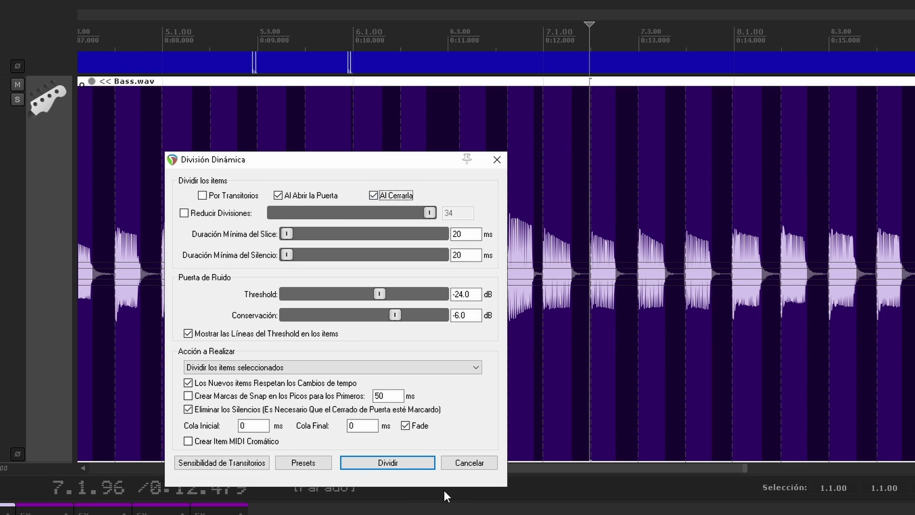
click(387, 198)
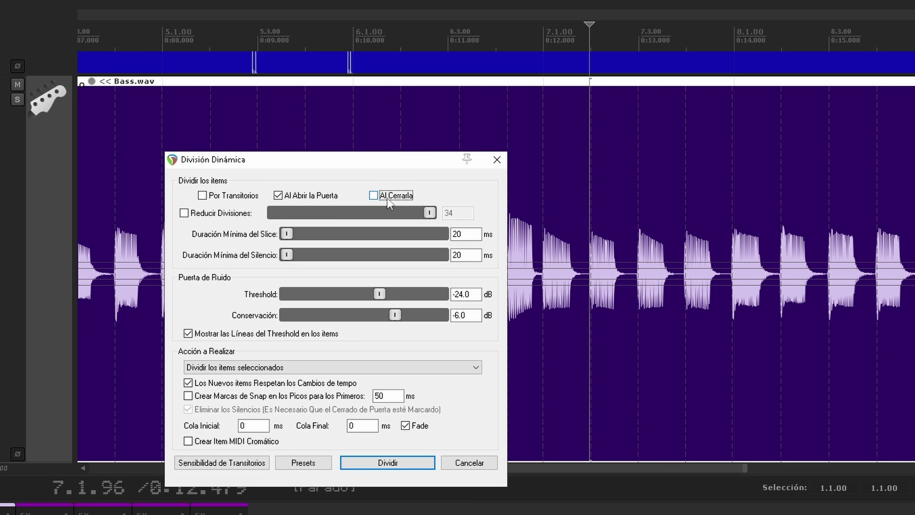
click(387, 199)
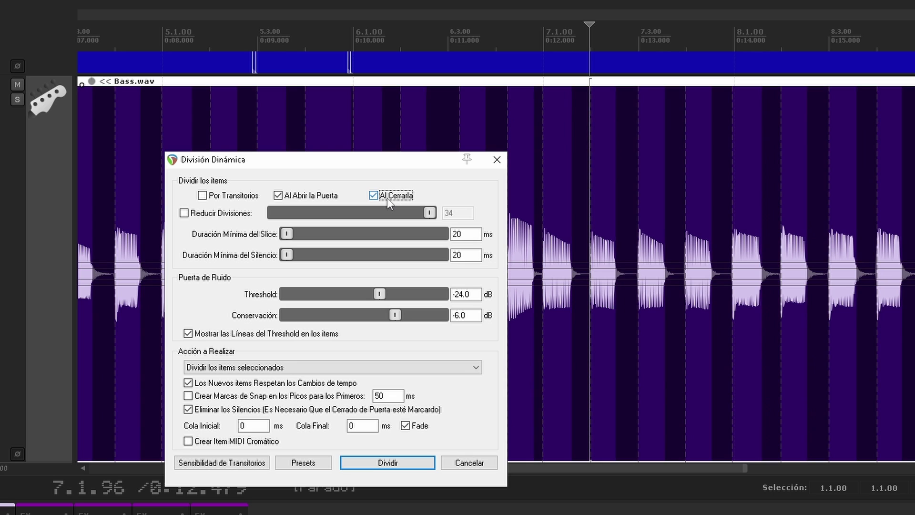
click(277, 413)
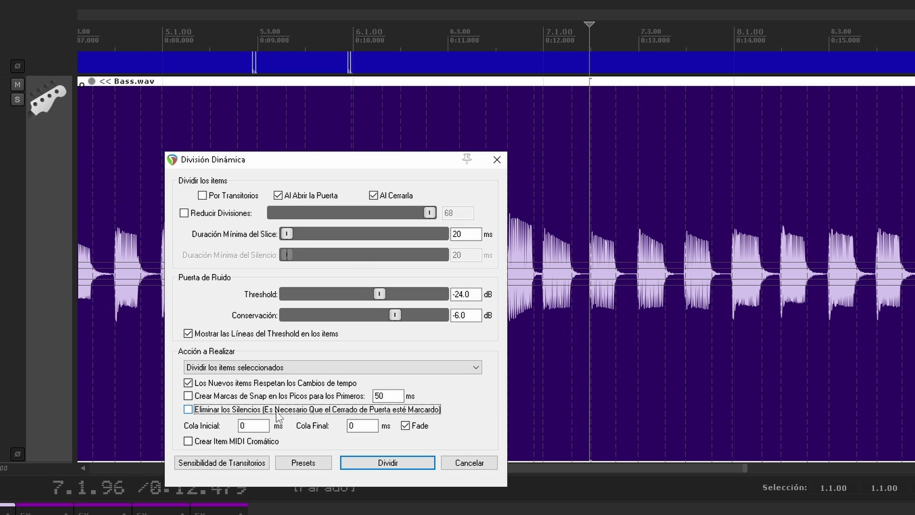
click(278, 412)
Step: Set the gate threshold to -40.9 dB, hysteresis to -8.7 dB, both pads to 1 ms with fades, and split the Bass item
mouse_move(341, 294)
mouse_down()
mouse_move(371, 294)
mouse_move(388, 315)
mouse_move(343, 315)
mouse_move(379, 294)
mouse_move(396, 315)
mouse_up()
click(322, 335)
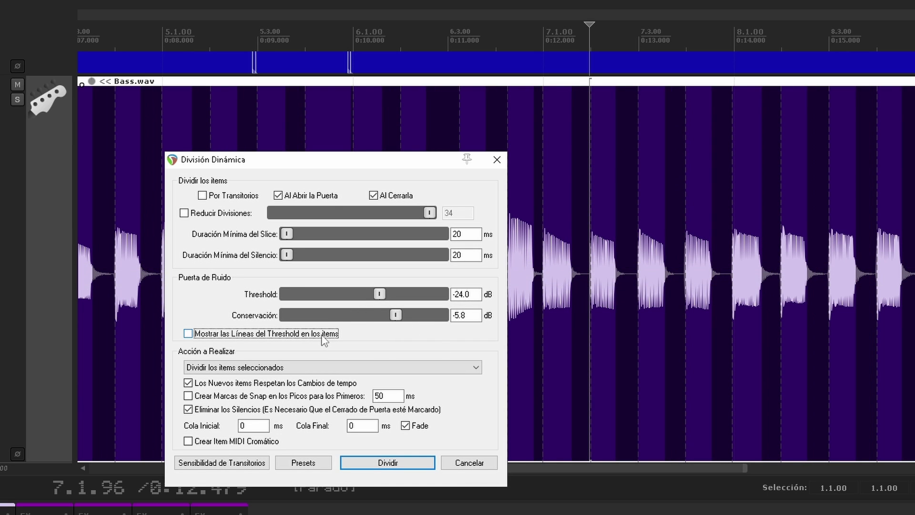
click(322, 334)
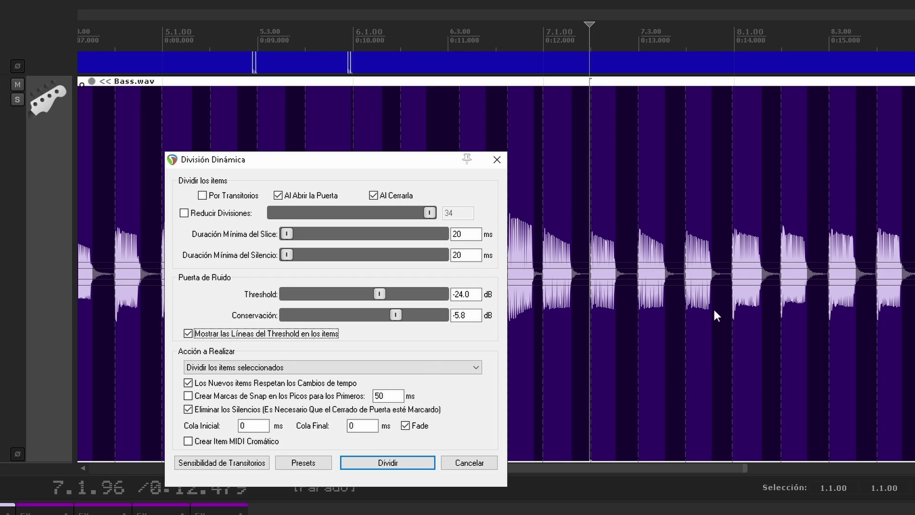
drag(380, 297, 344, 298)
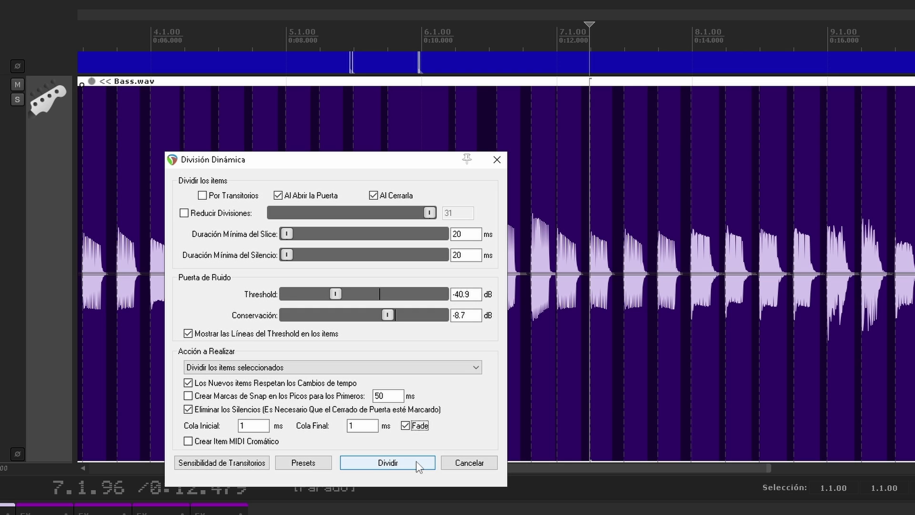
click(416, 462)
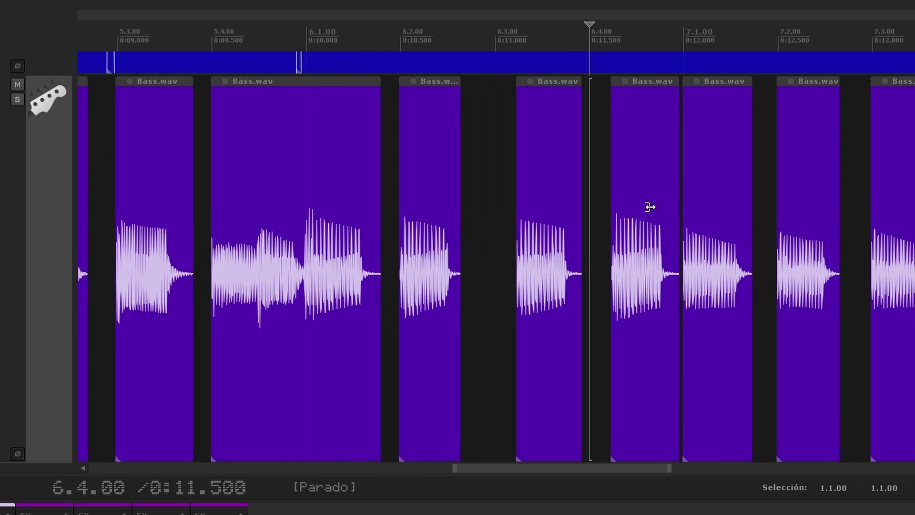
Step: Move the two late bass notes earlier onto beats 6.3 and 6.4, and play back the passage
scroll(650, 205, up, 2)
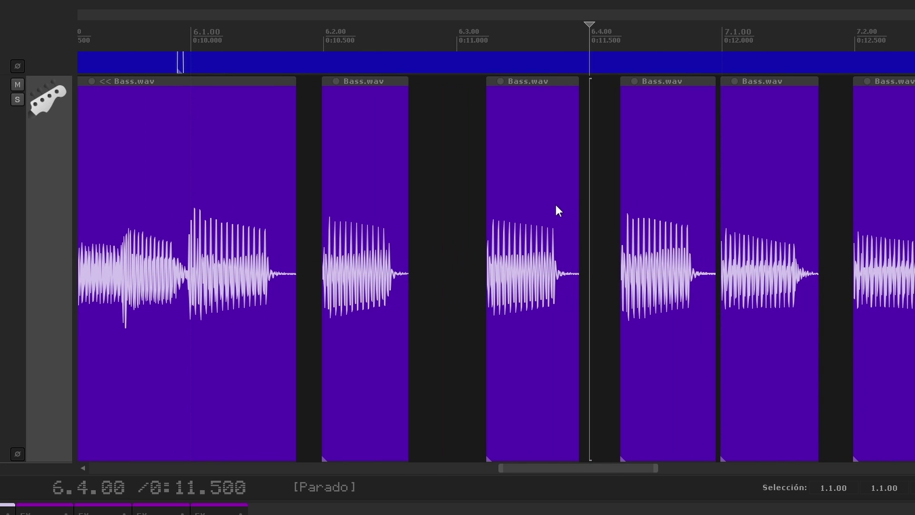
drag(555, 206, 516, 207)
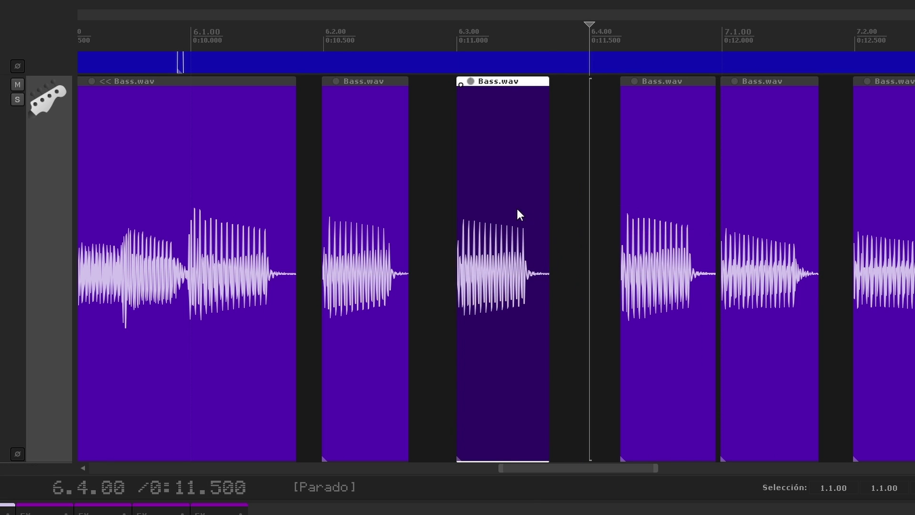
drag(647, 206, 621, 212)
scroll(639, 212, down, 3)
key(space)
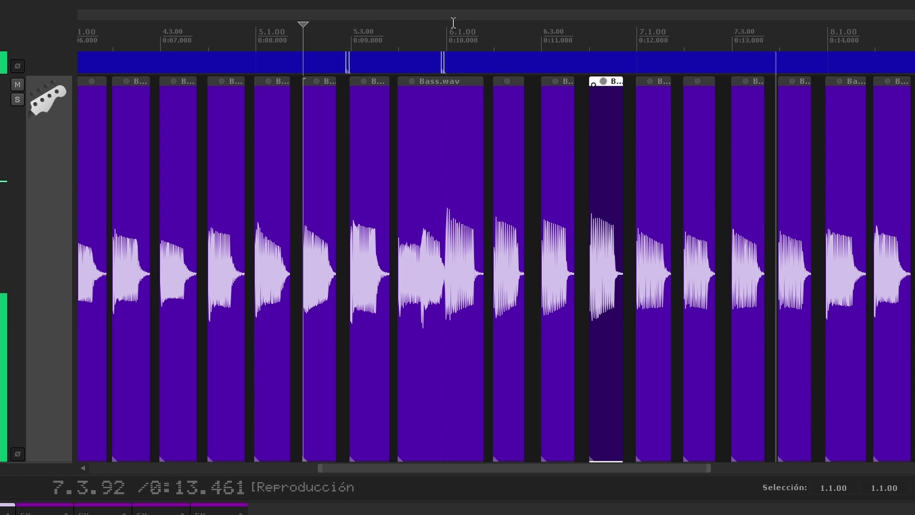
key(space)
Step: Delete the bass notes at 9.1 and 9.2 and fill the gap with copies of the two notes starting at 5.1
scroll(496, 464, up, 2)
drag(496, 464, 628, 466)
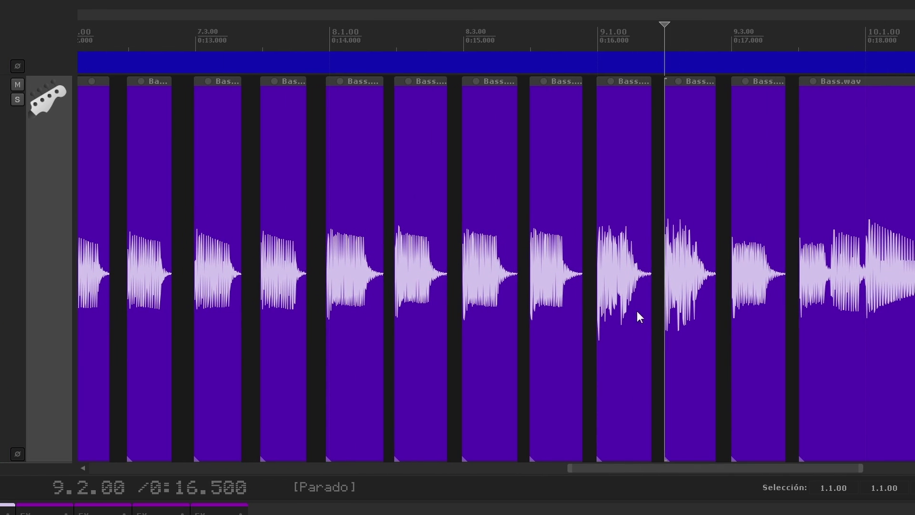
drag(682, 312, 682, 312)
key(Delete)
key(minus)
drag(101, 265, 151, 298)
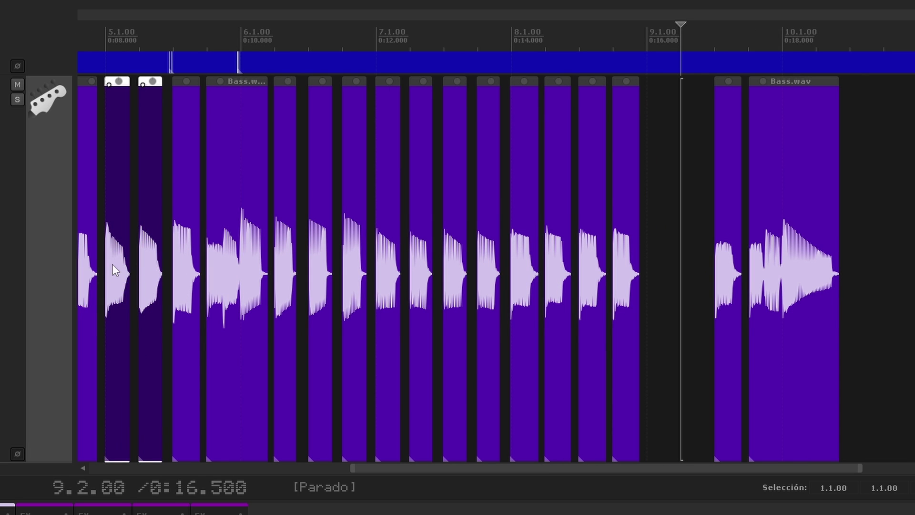
drag(113, 264, 647, 272)
Step: Play the corrected bass passage around bar 9, and listen to the whole song from the start
click(598, 61)
key(space)
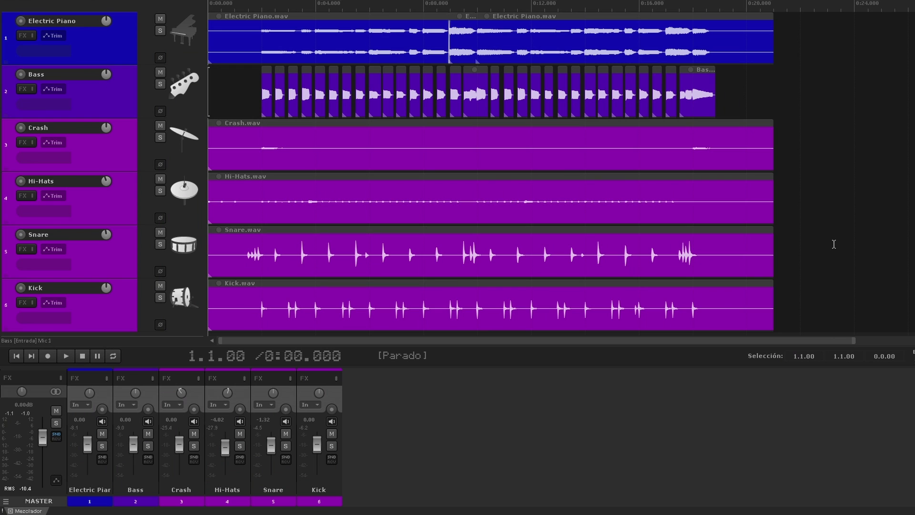
key(space)
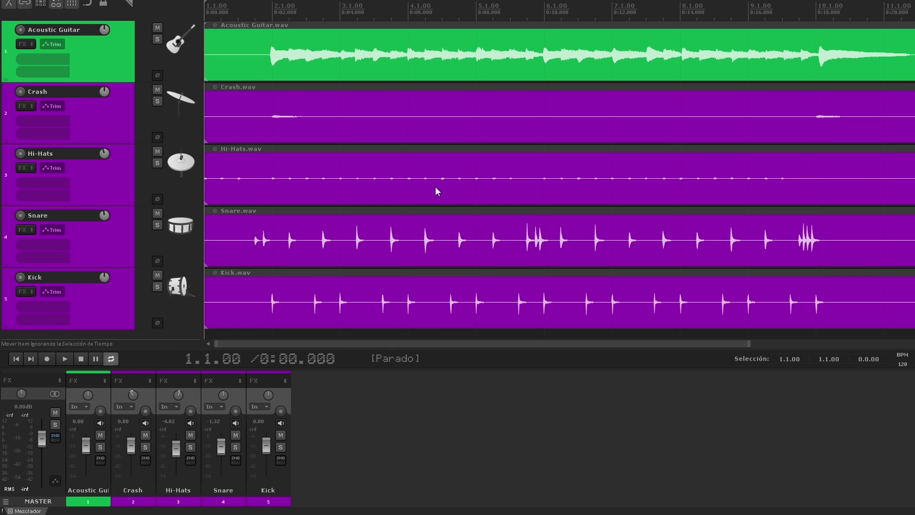
Step: Play the acoustic guitar song, solo the guitar track, and replace its bar 3 with a copy of bar 7
key(space)
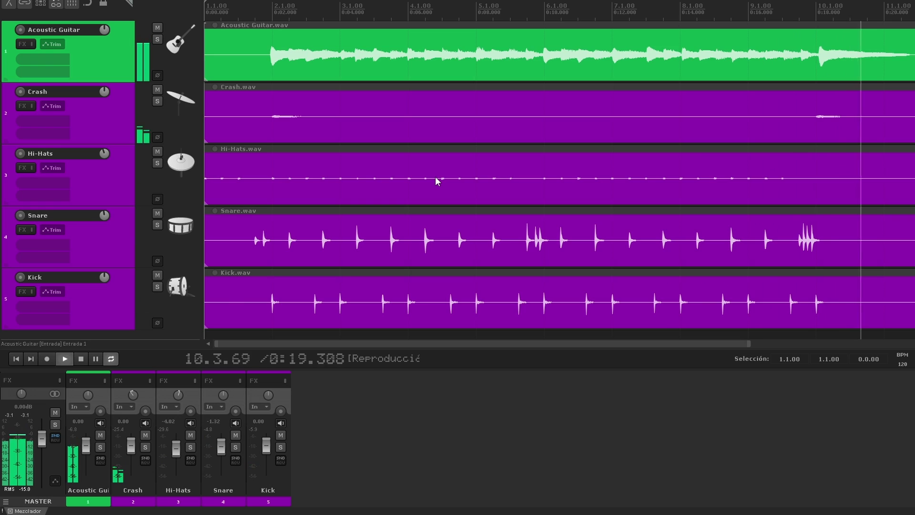
key(space)
key(grave)
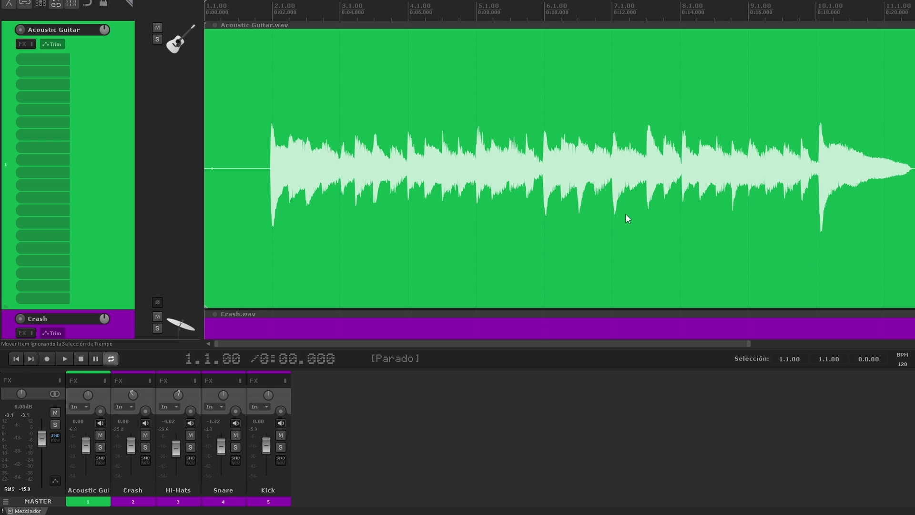
key(alt+s)
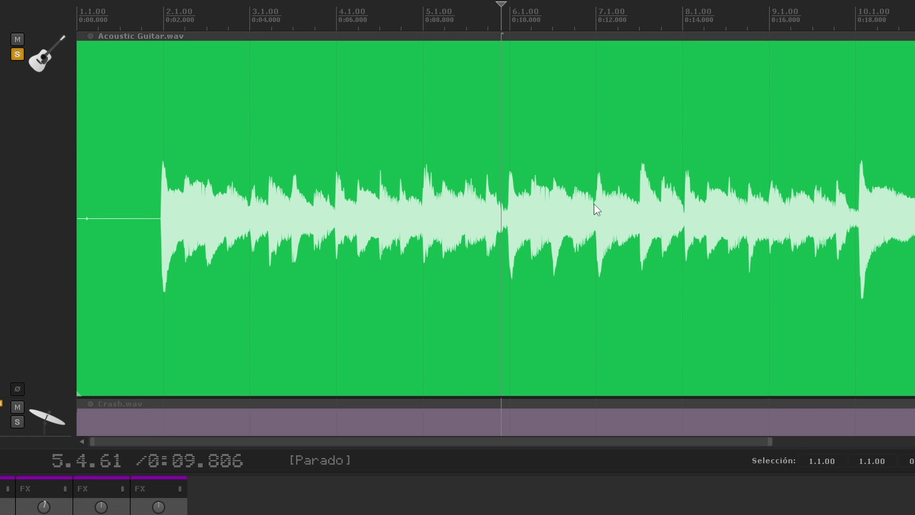
mouse_move(596, 210)
mouse_down()
mouse_move(684, 208)
mouse_move(310, 204)
mouse_up()
Step: Lengthen the crossfade into the copied guitar bar by extending its start slightly further before 3.1
scroll(784, 178, up, 3)
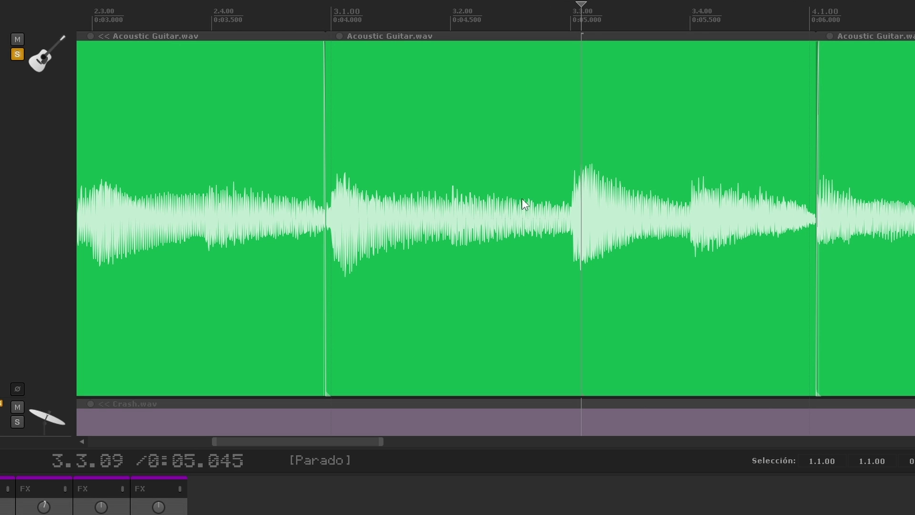
key(ctrl+Left)
scroll(463, 170, up, 4)
drag(555, 221, 530, 221)
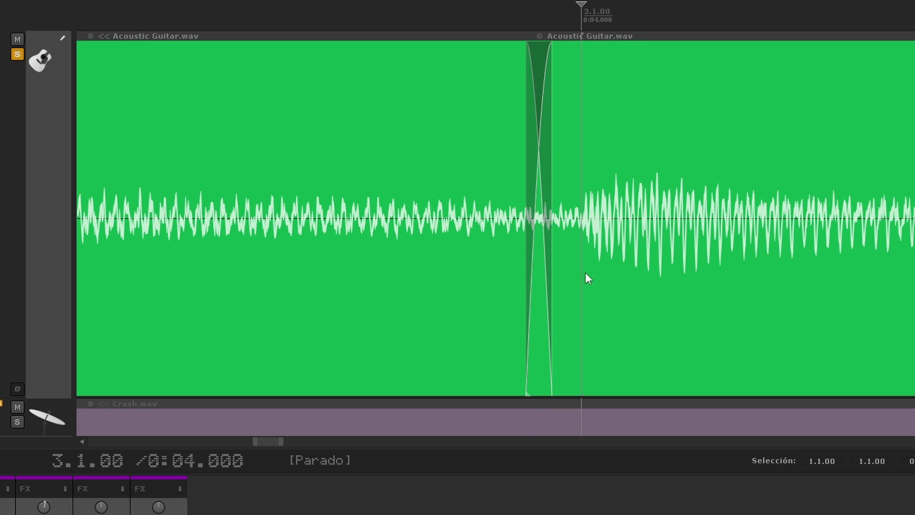
Step: Play the guitar across the crossfade into the copied bar at 3.1
scroll(551, 213, down, 3)
key(space)
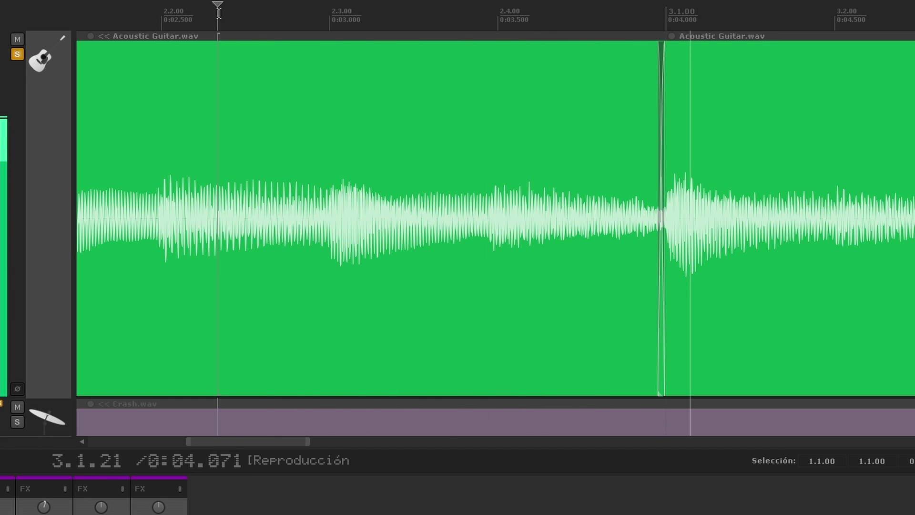
key(space)
Step: Widen the crossfade at the end of the copied guitar bar, near 4.1, to about 0.048 s and play it back
drag(262, 441, 351, 442)
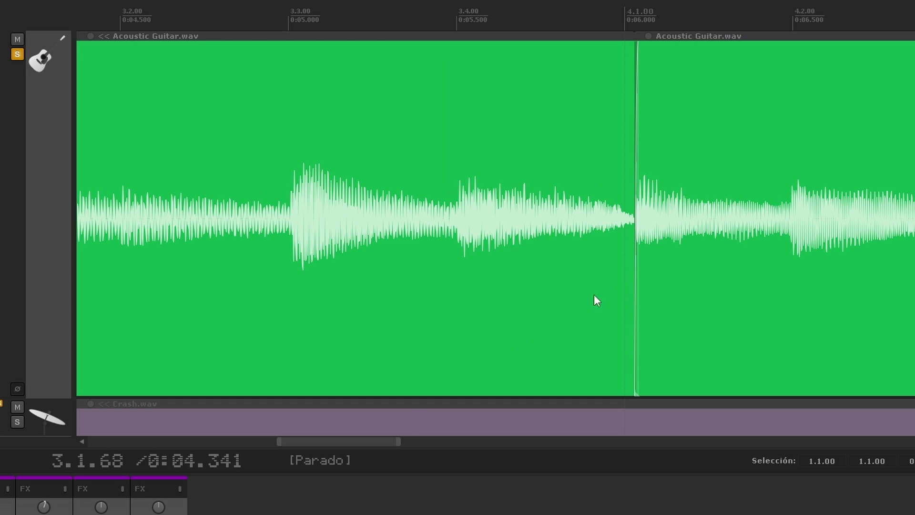
drag(630, 277, 645, 254)
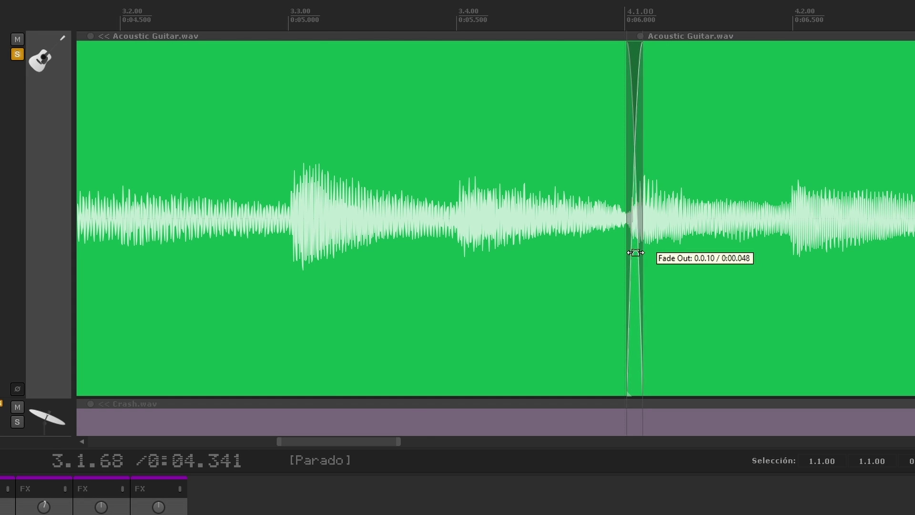
scroll(645, 253, down, 2)
key(space)
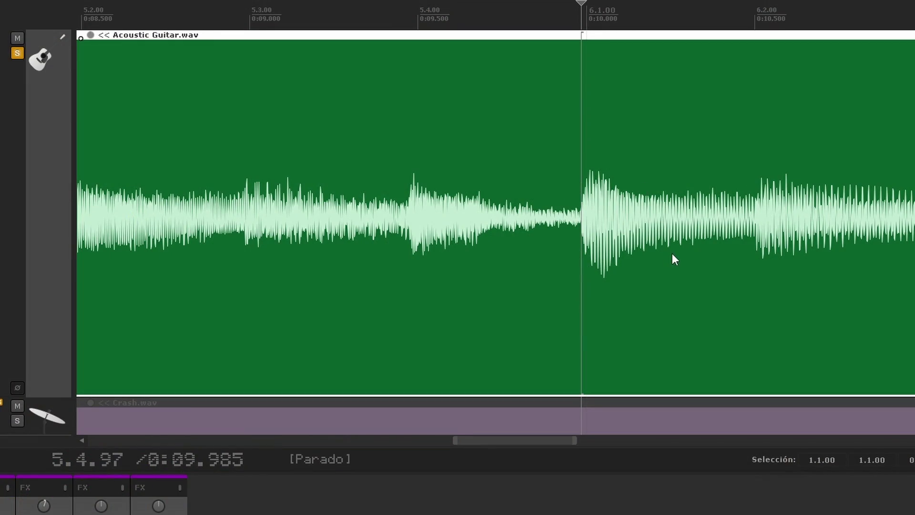
Step: Add a stretch marker to the guitar clip at the note attack just before 6.1
key(w)
scroll(605, 214, down, 4)
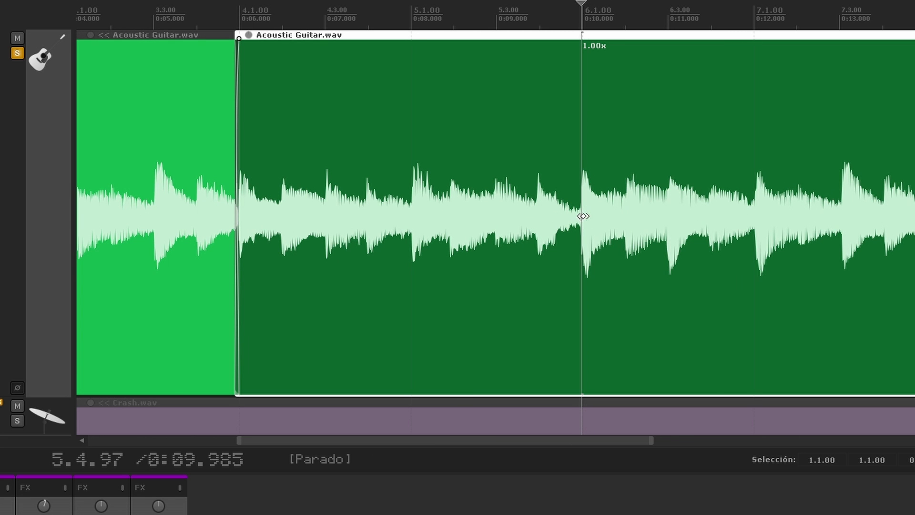
mouse_move(582, 217)
mouse_down()
mouse_move(441, 210)
mouse_move(840, 213)
mouse_move(444, 212)
mouse_move(508, 215)
mouse_up()
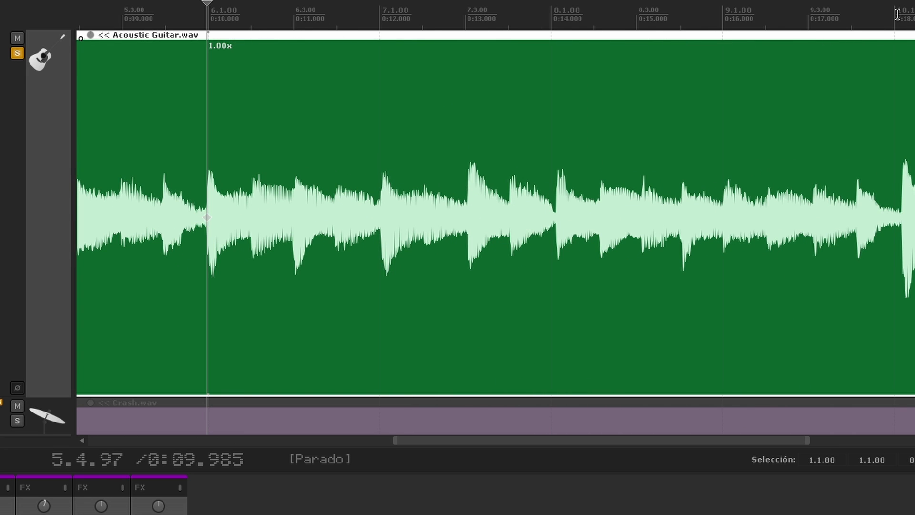
Step: Add a stretch marker at the late guitar attack after 10.1, pull it onto 10.1.00, and play the result with the full mix
click(897, 15)
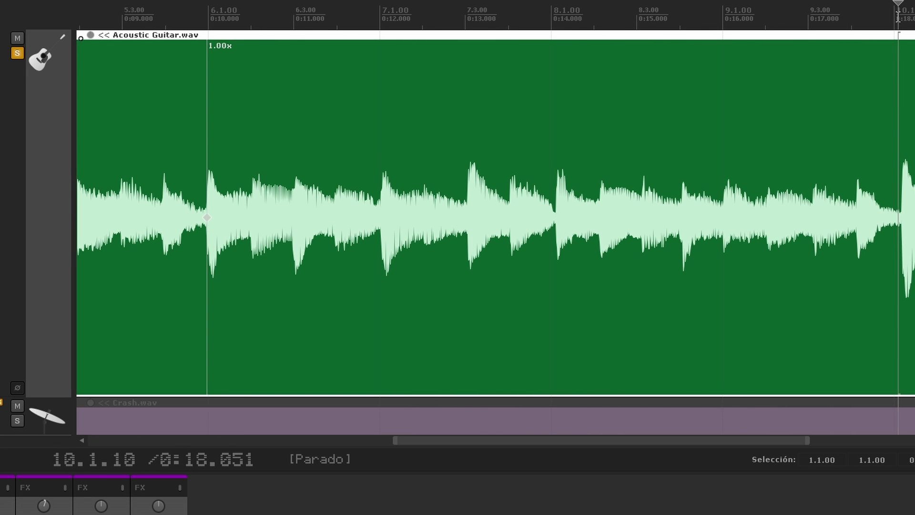
scroll(892, 147, up, 5)
click(603, 222)
key(shift+w)
scroll(603, 222, down, 1)
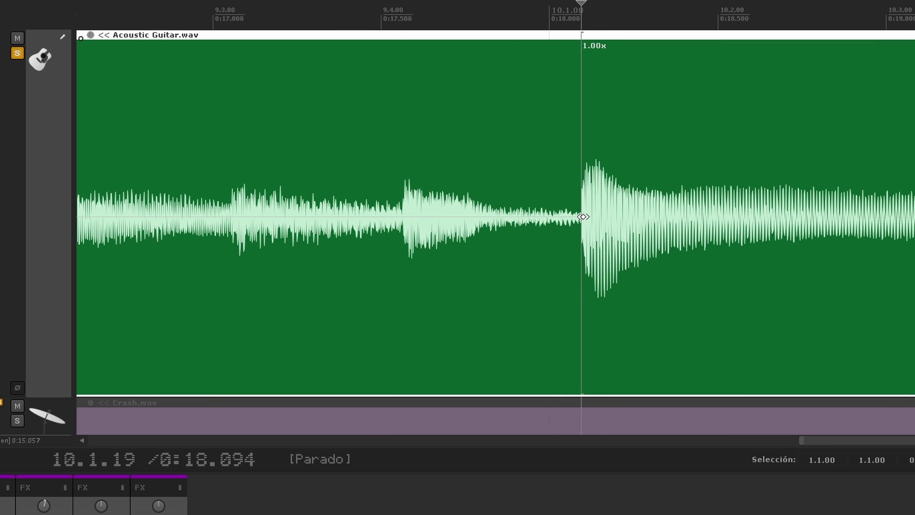
drag(586, 216, 541, 224)
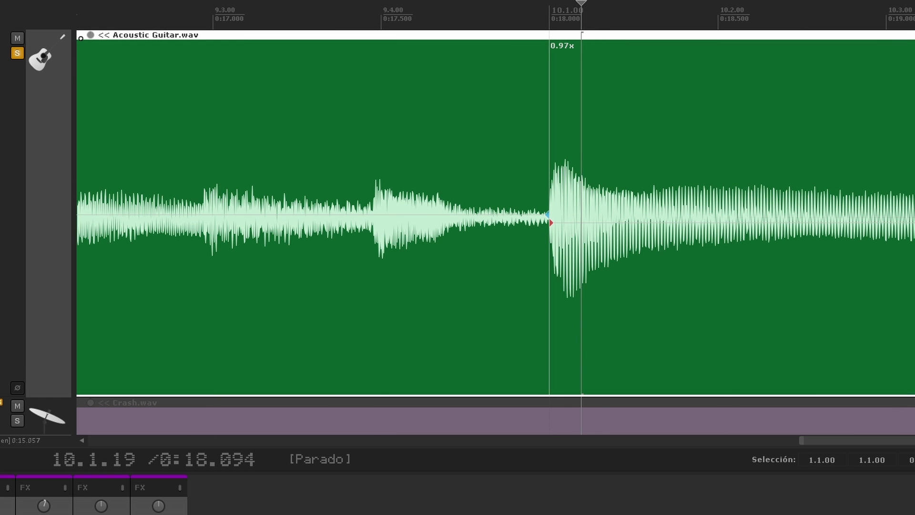
key(space)
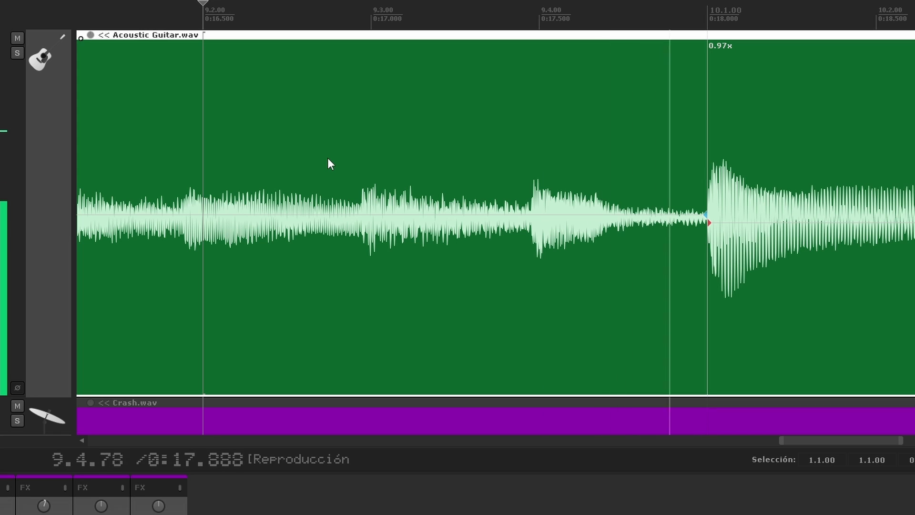
key(space)
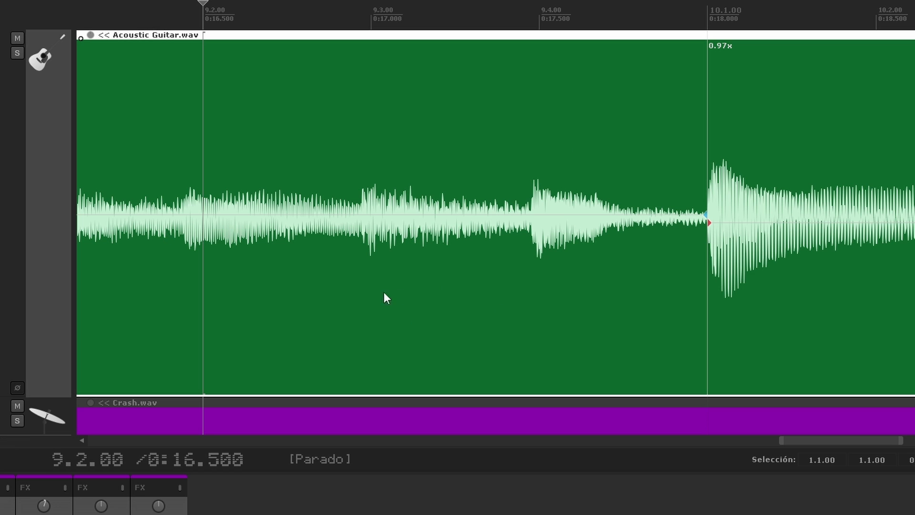
Step: Return the guitar's final section to a 1.00x stretch rate, and align the attacks at 8.1 and 9.1 with stretch markers
scroll(838, 243, down, 5)
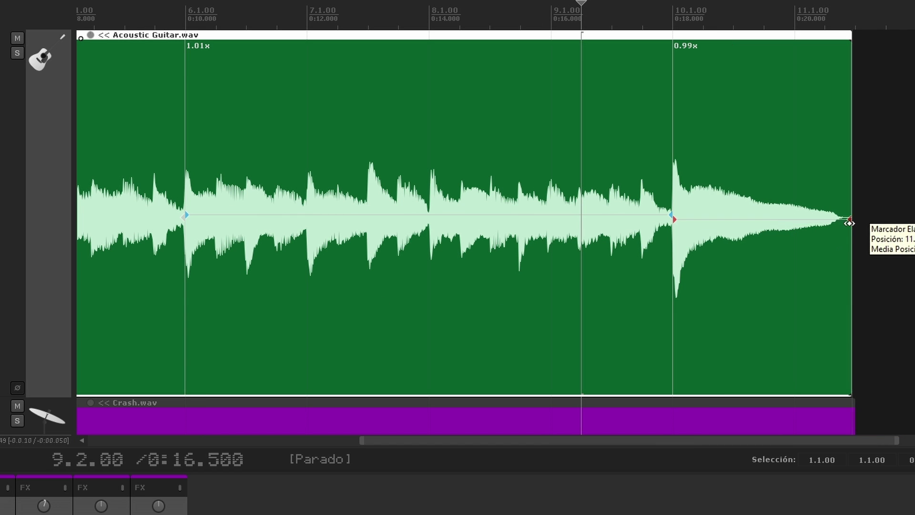
scroll(556, 172, up, 5)
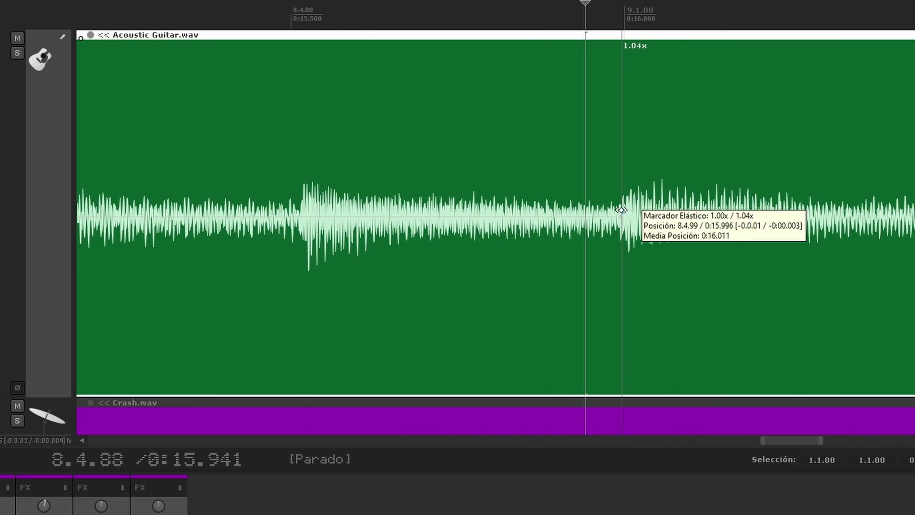
scroll(715, 205, down, 3)
scroll(715, 205, up, 3)
scroll(811, 192, down, 2)
scroll(811, 192, up, 2)
scroll(802, 238, down, 4)
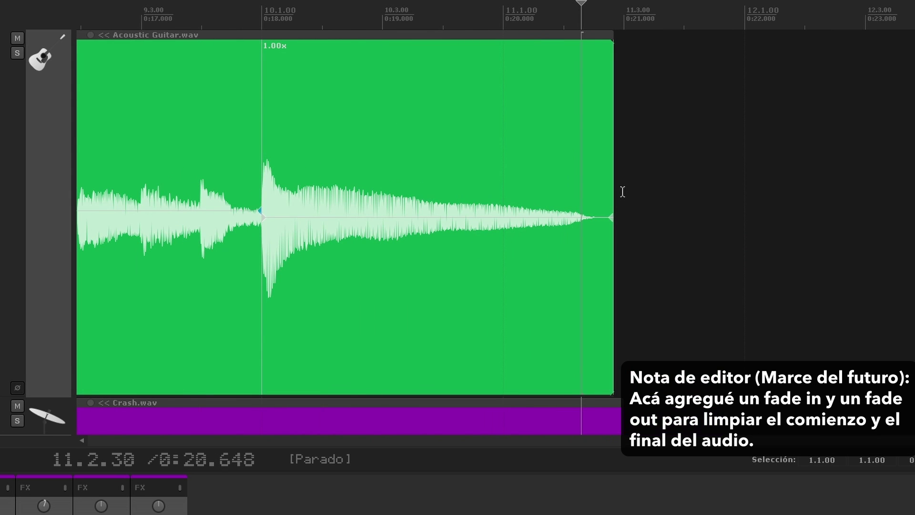
Step: Fade out the end of the guitar clip, and trim the silence before its first note at 2.1 with a short fade-in
drag(614, 188, 593, 188)
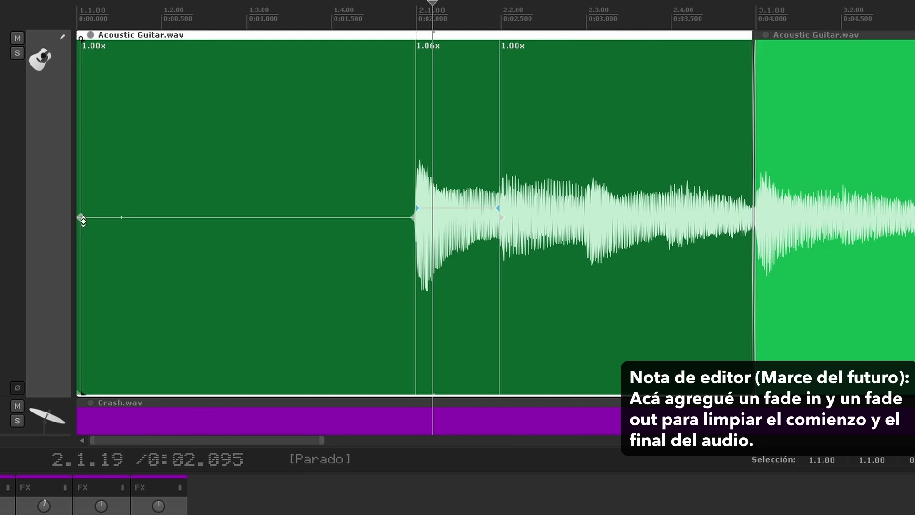
drag(78, 38, 403, 39)
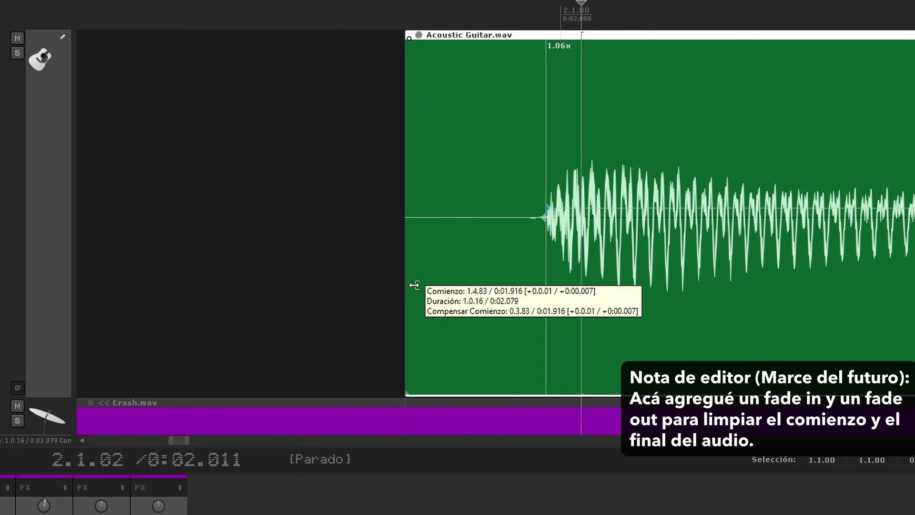
drag(414, 285, 534, 285)
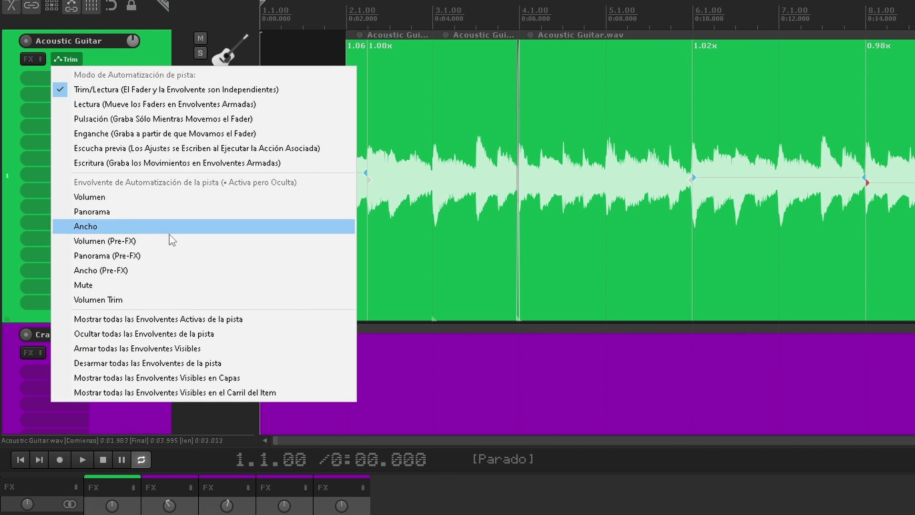
Step: Show the guitar track's pre-FX volume envelope, lower the first chord at 2.1 to about -2.8 dB, and play it
click(169, 241)
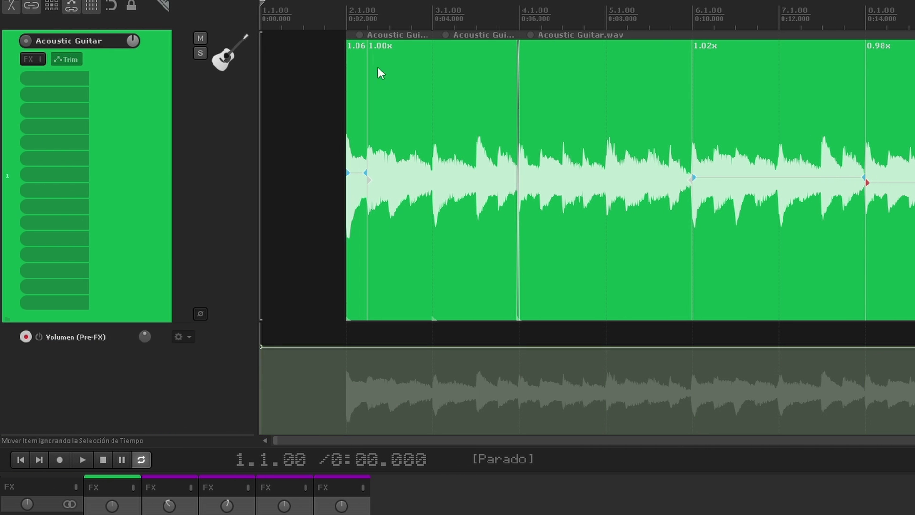
click(363, 143)
scroll(592, 238, up, 8)
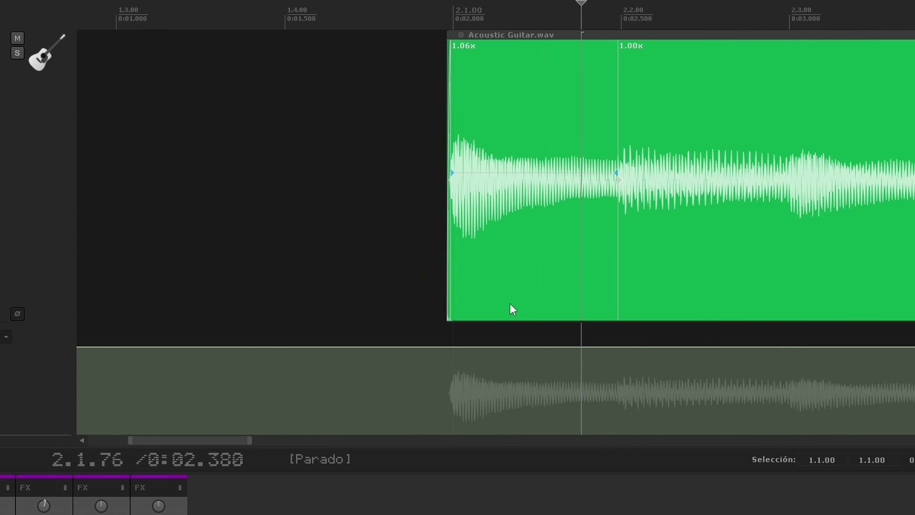
click(615, 347)
drag(560, 347, 484, 360)
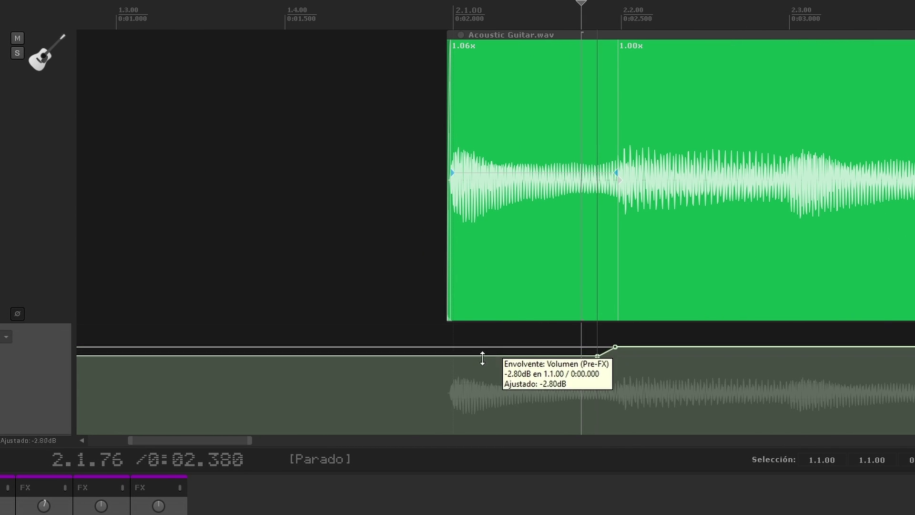
click(301, 5)
key(space)
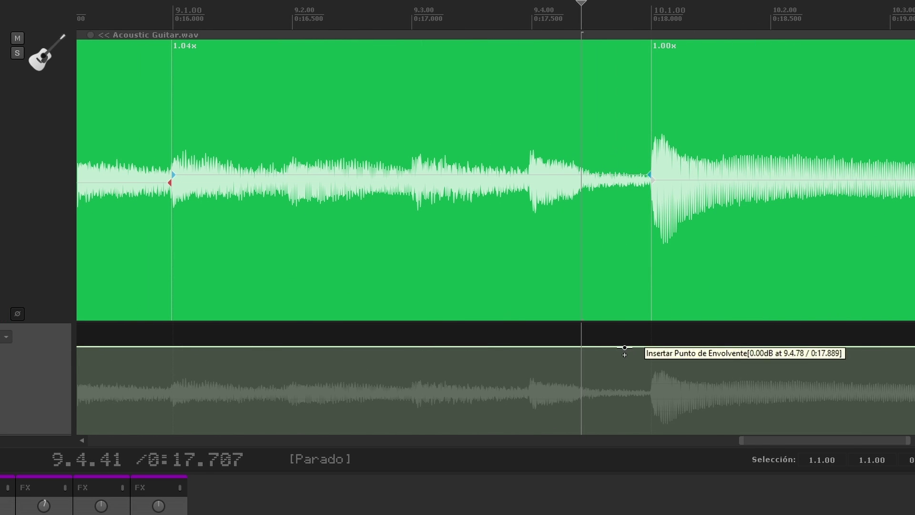
Step: Add two volume envelope points just before 10.1, lower the envelope over the final guitar chord, and play the change
click(625, 347)
click(646, 347)
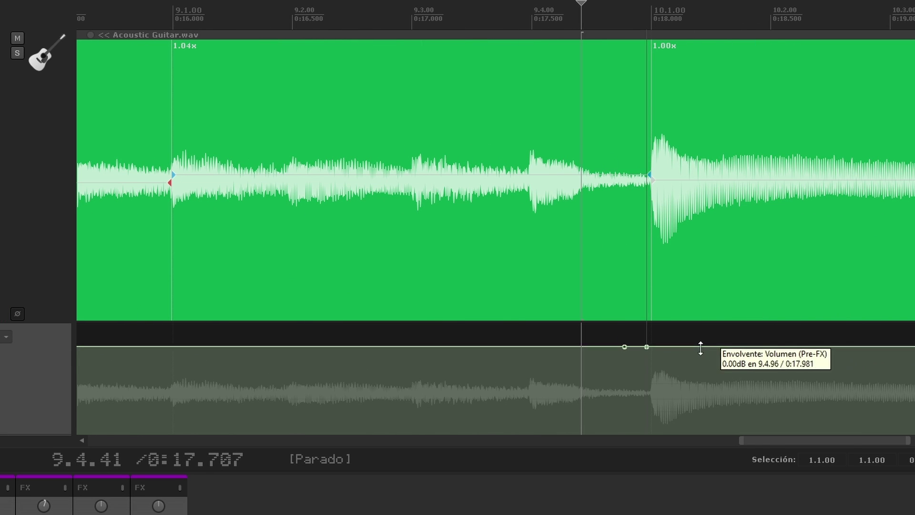
drag(700, 347, 700, 358)
click(411, 5)
key(space)
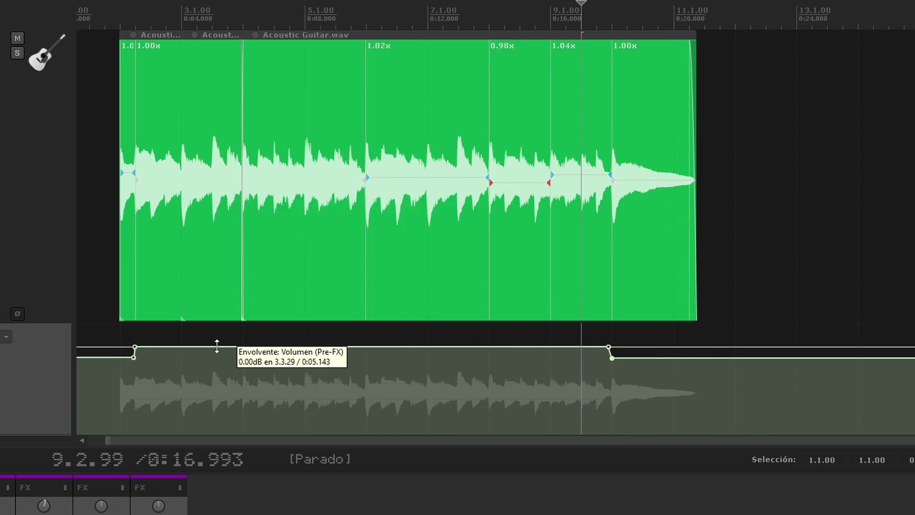
Step: Display the volume envelope over the guitar clip, and correct the notes around 5.1 and 5.2 with additional stretch markers
right_click(219, 345)
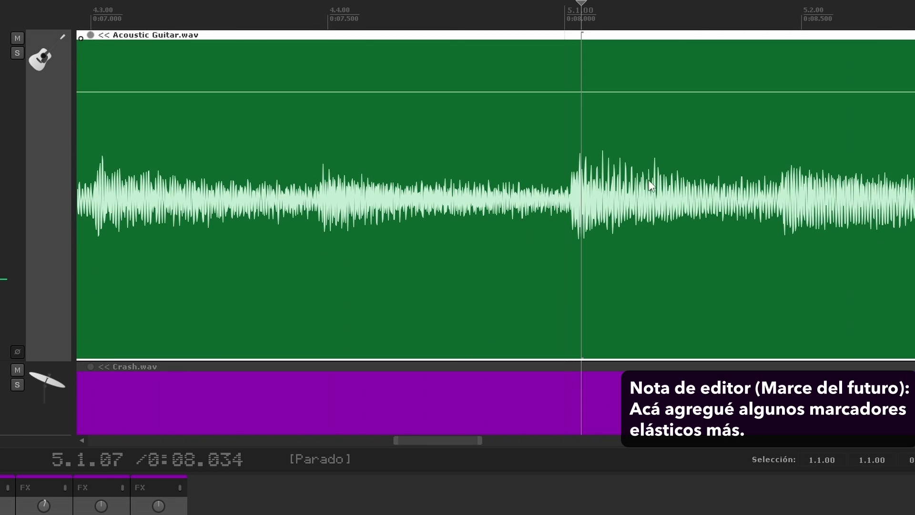
click(566, 199)
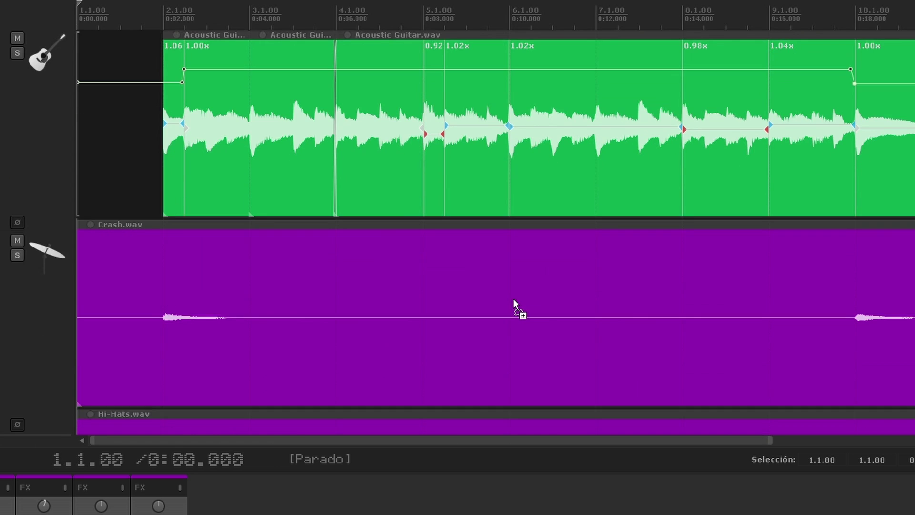
scroll(513, 299, down, 5)
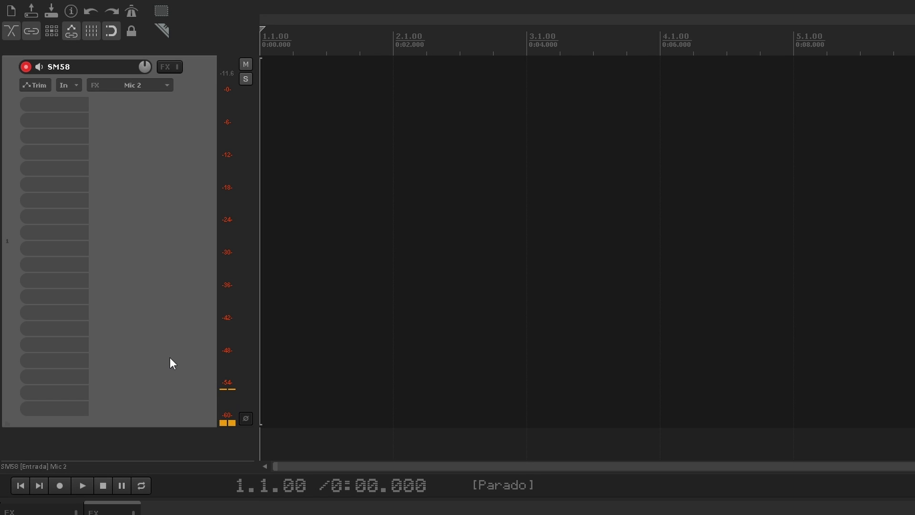
Step: Record a take on the SM58 track and adjust its gain with the Volume Adjustment effect
key(ctrl+r)
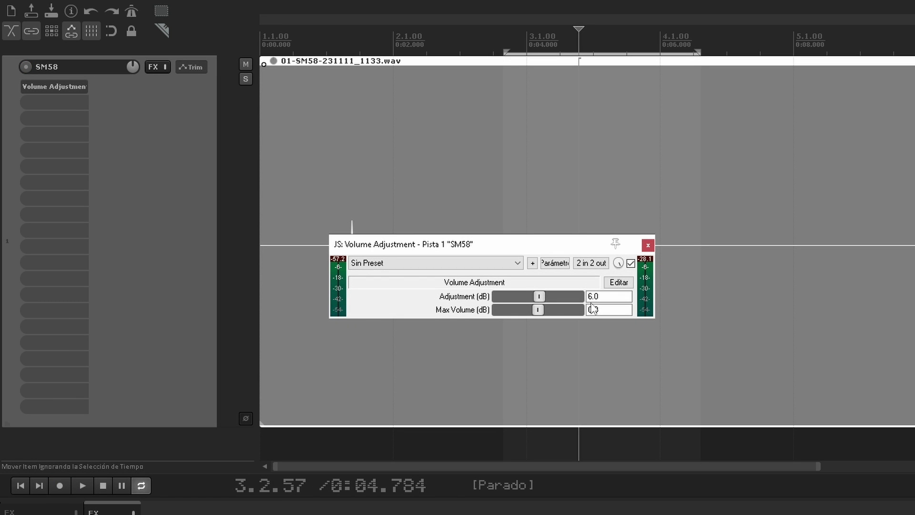
drag(548, 299, 556, 307)
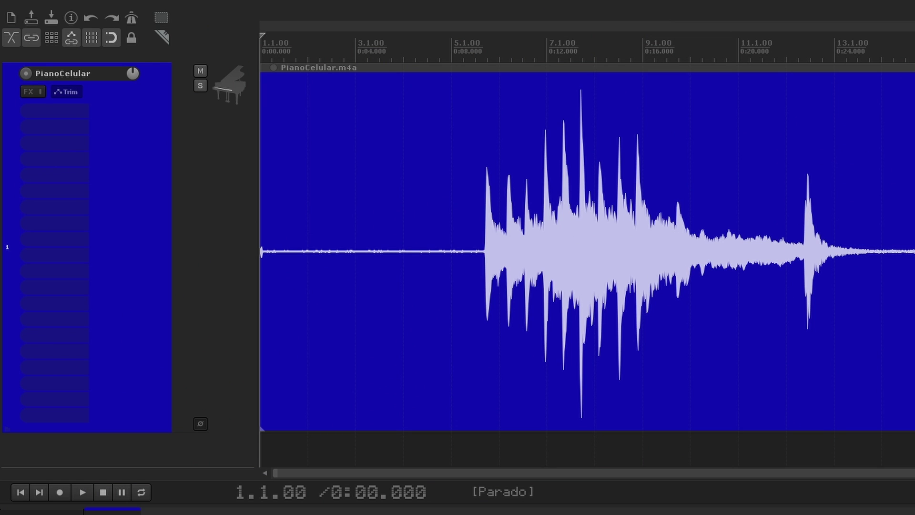
Step: Play the PianoCelular recording and insert ReaFir (FFT EQ+Dynamics Processor) on its track
key(space)
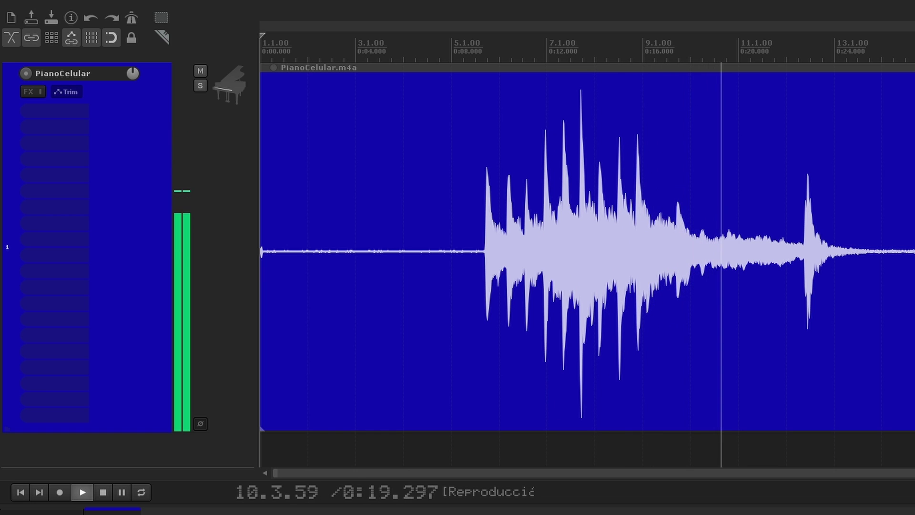
key(space)
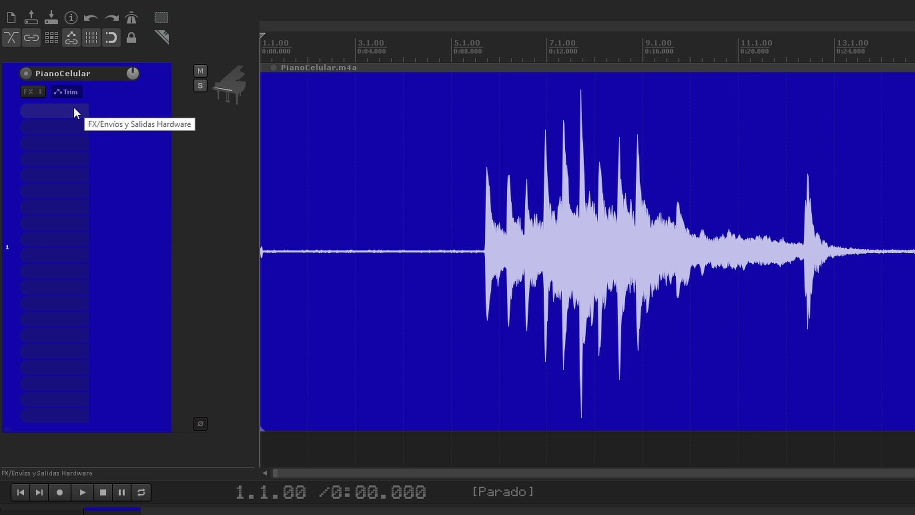
click(73, 107)
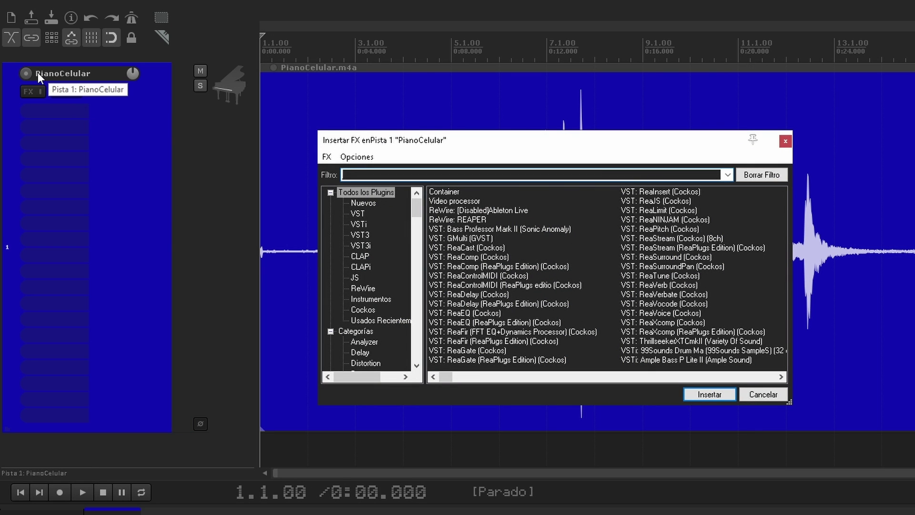
text(reafir)
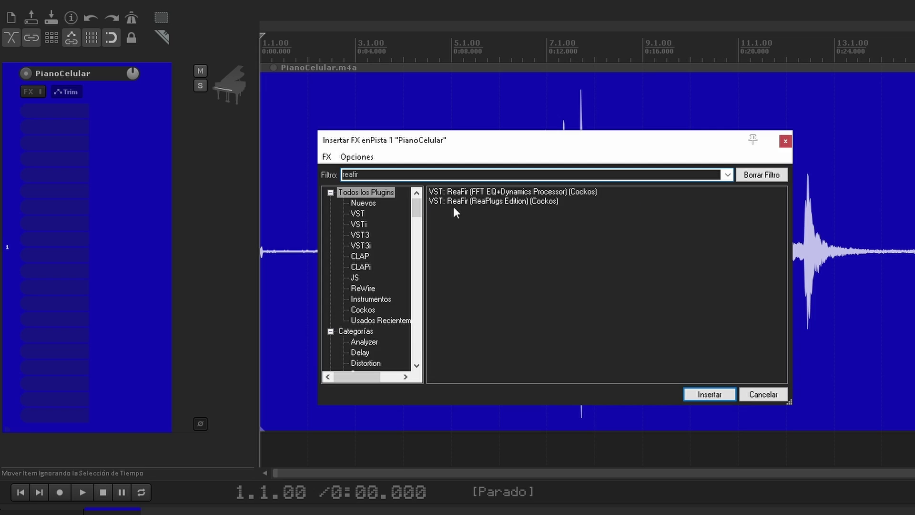
click(508, 192)
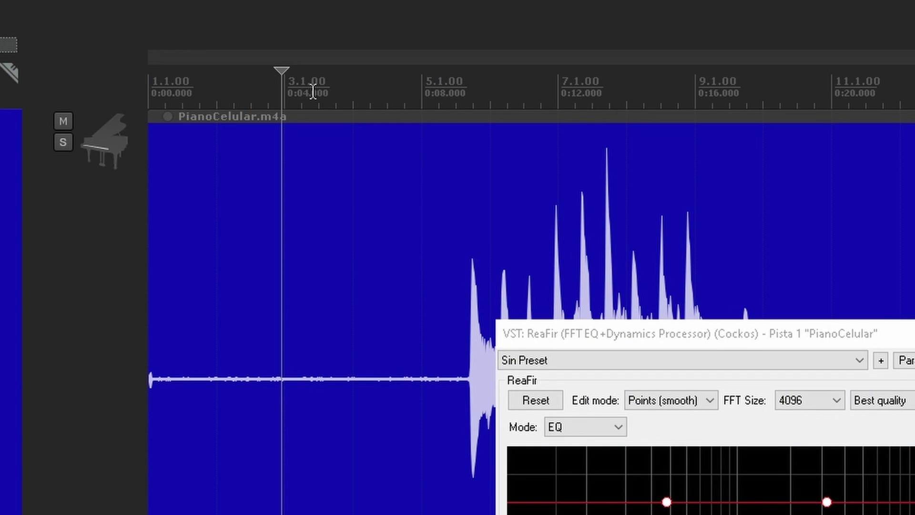
Step: Select the noise-only stretch of the piano recording from about bar 3 to just before bar 5, and set ReaFir to Subtract mode
drag(313, 92, 417, 99)
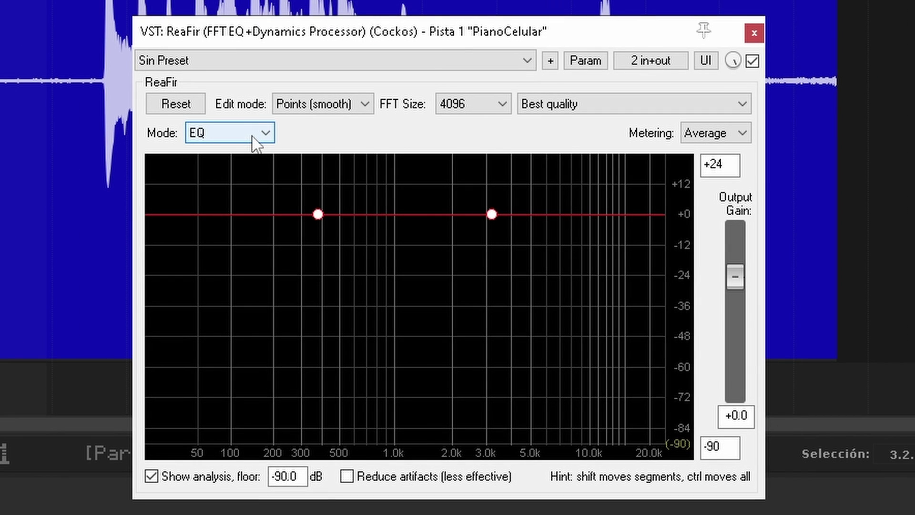
click(254, 138)
click(262, 206)
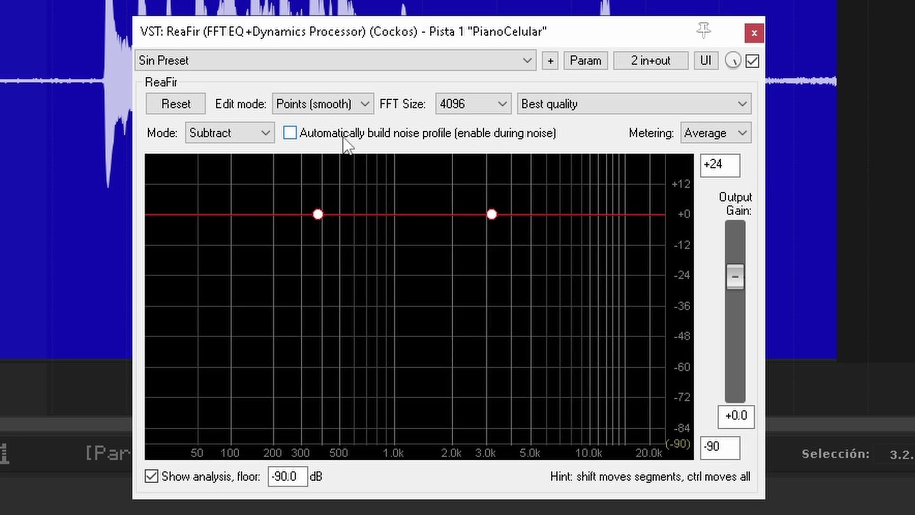
Step: Enable automatic noise-profile building in ReaFir and play the selected noise-only stretch to capture its noise profile
click(347, 146)
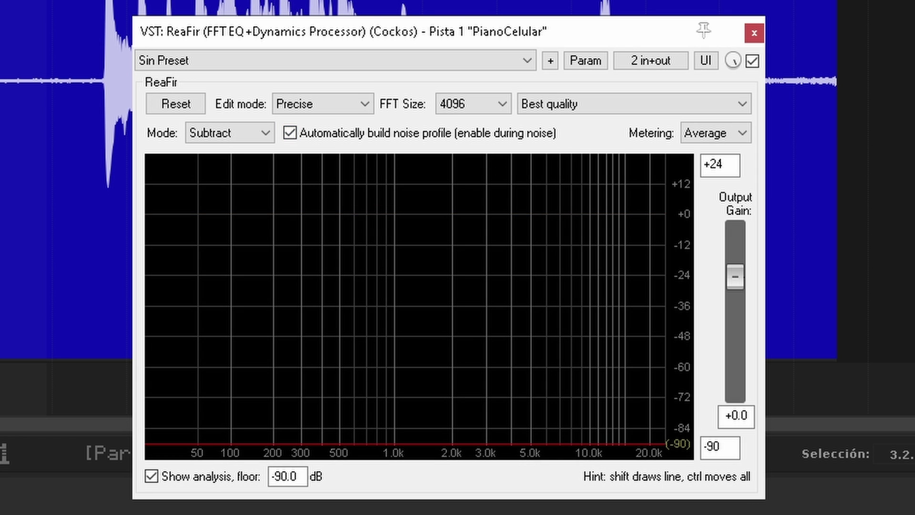
key(space)
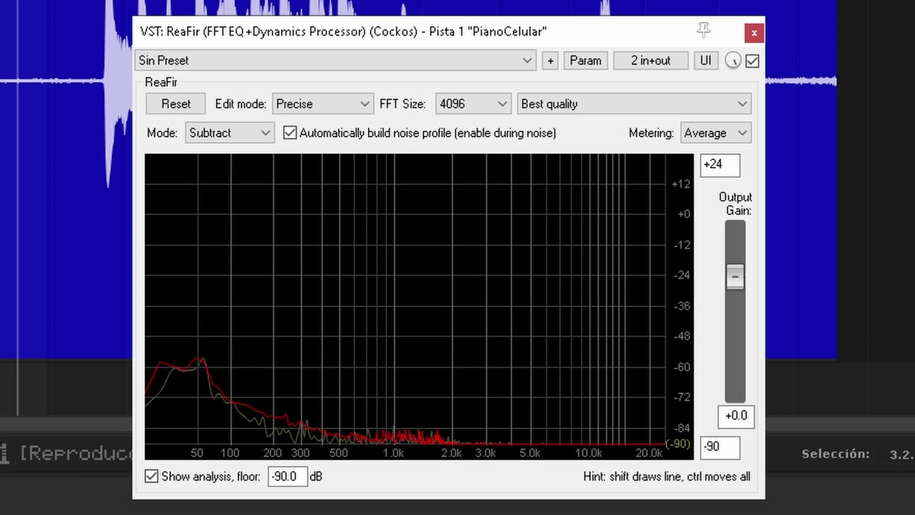
key(space)
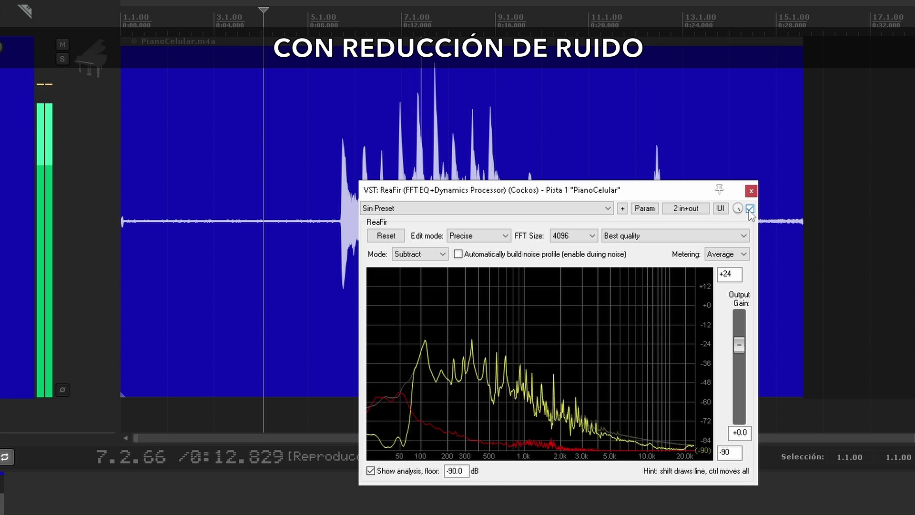
Step: Compare the piano recording with and without noise reduction by bypassing and re-enabling ReaFir twice during playback
click(750, 209)
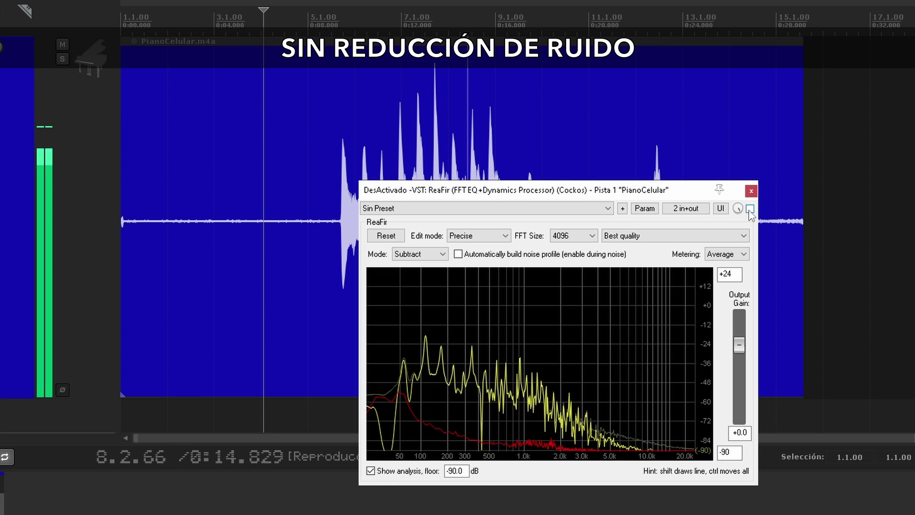
click(750, 209)
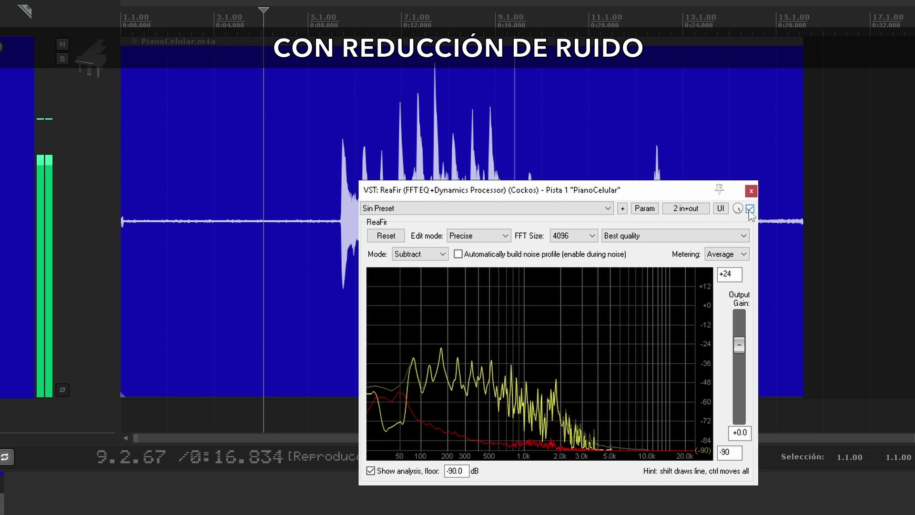
click(750, 210)
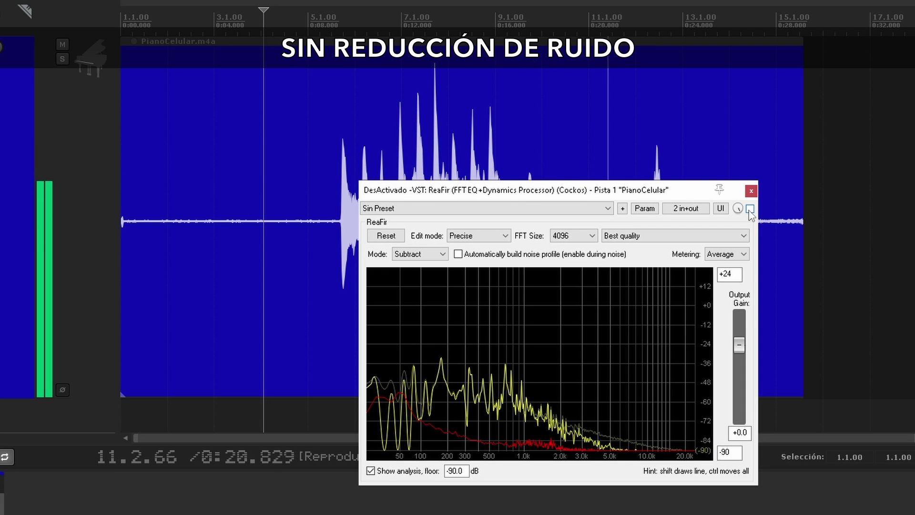
click(750, 209)
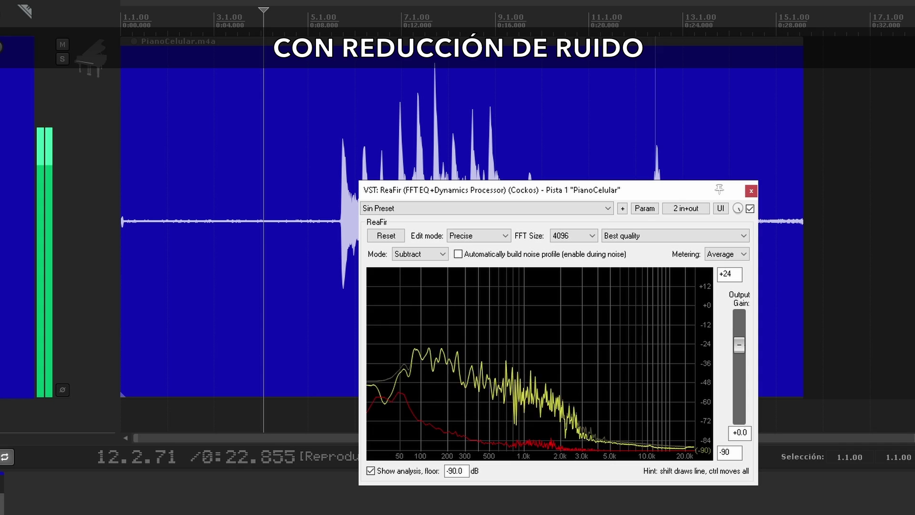